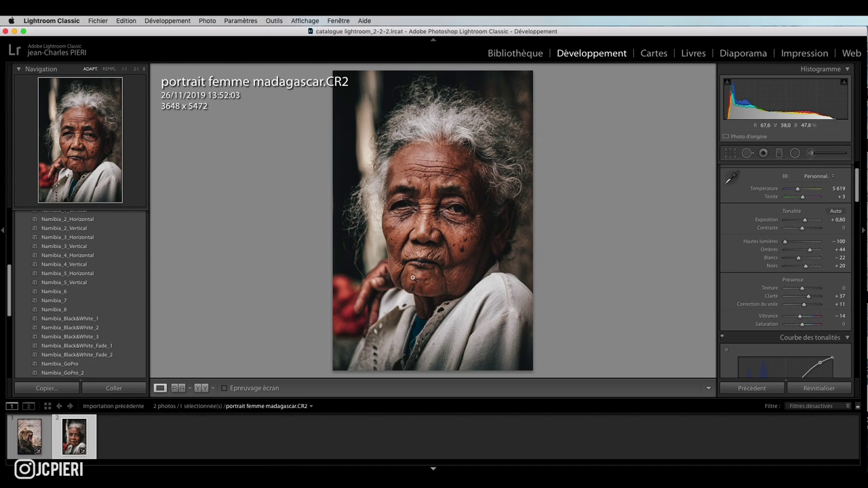
# - Select the lion portrait and browse the presets down to the Namibia_Milky_Way and Namibia_Portrait presets
pyautogui.click(29, 436)
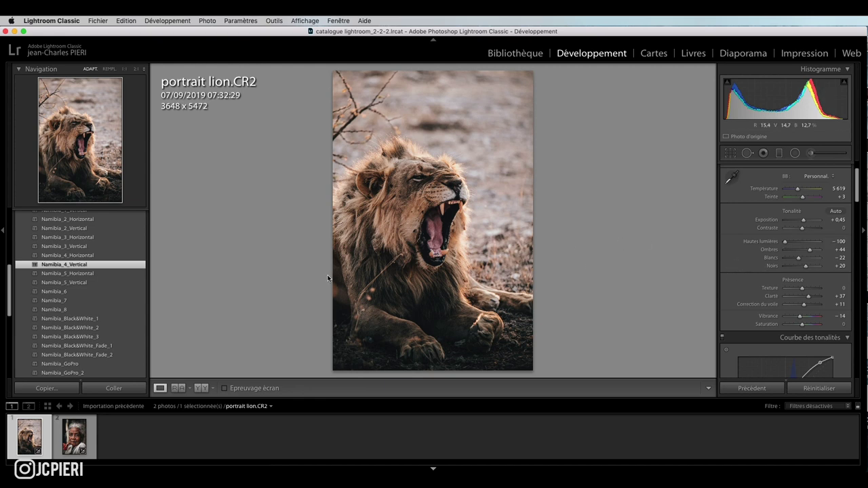
pyautogui.scroll(-3, 86, 326)
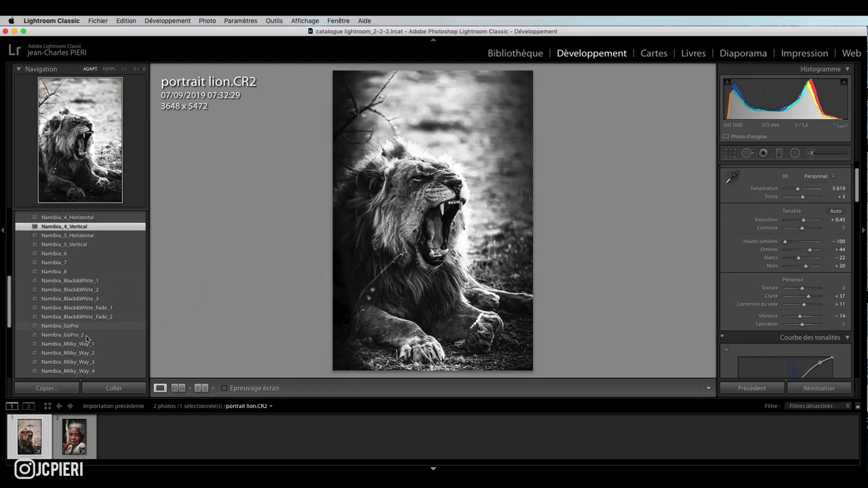
pyautogui.scroll(-3, 90, 328)
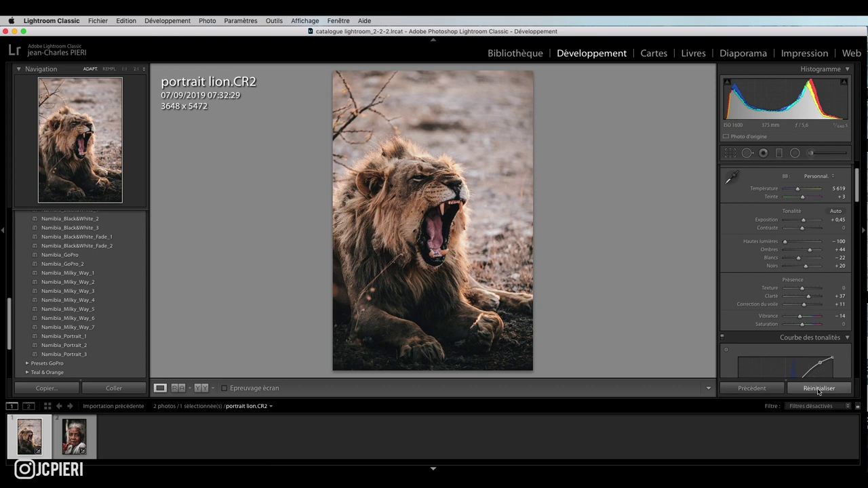
# - Reset the lion photo, then select the Madagascar woman portrait and reset it too
pyautogui.press('super+shift+r')
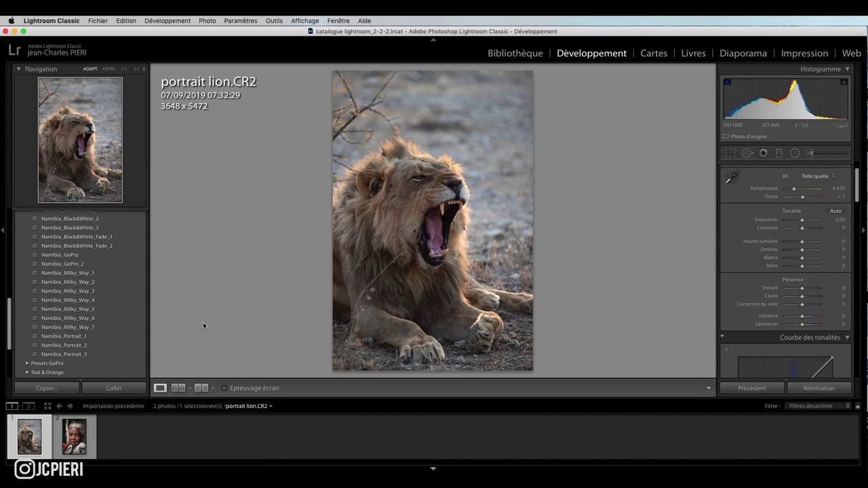
pyautogui.click(75, 438)
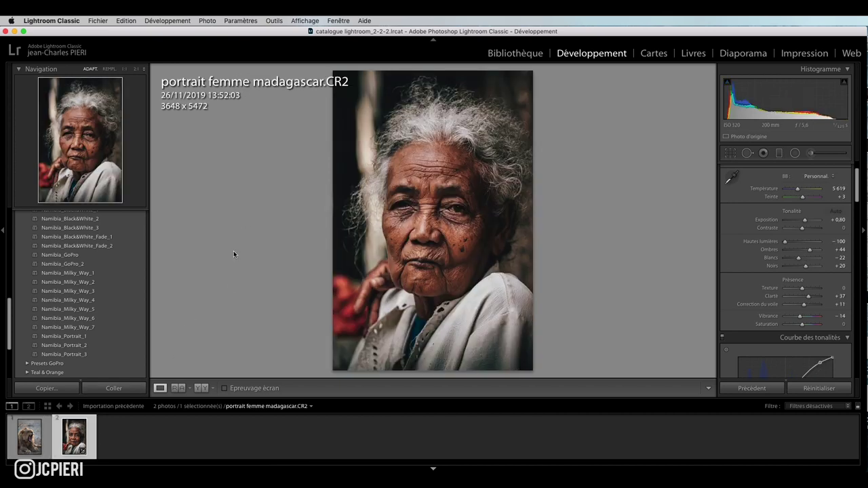
pyautogui.click(815, 391)
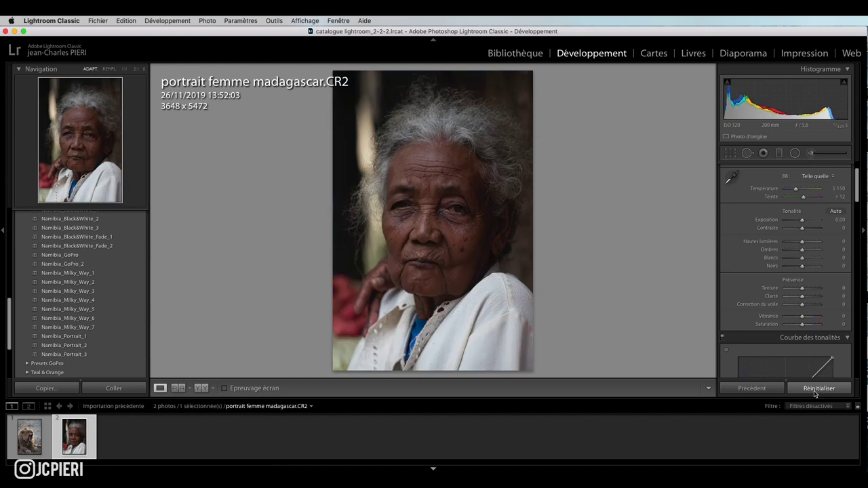
# - Bring the Basic panel's Saturation slider into view on the woman portrait
pyautogui.press('super+alt+2')
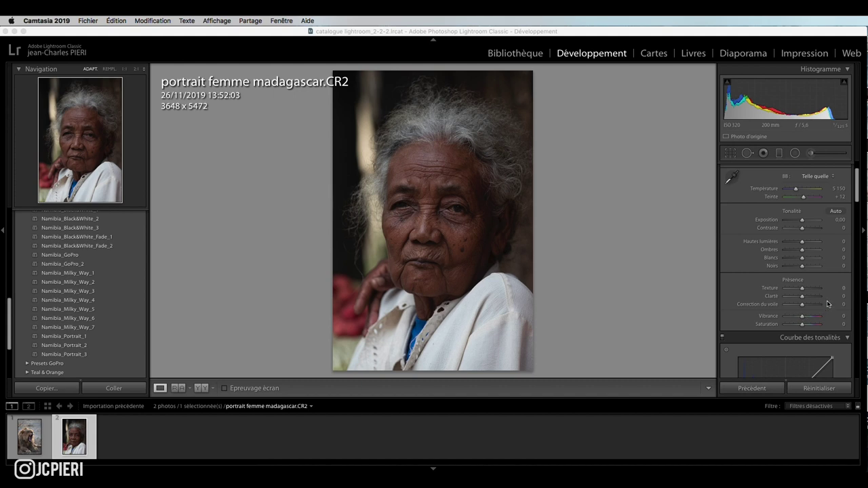
pyautogui.scroll(-1, 829, 304)
pyautogui.scroll(-1, 810, 305)
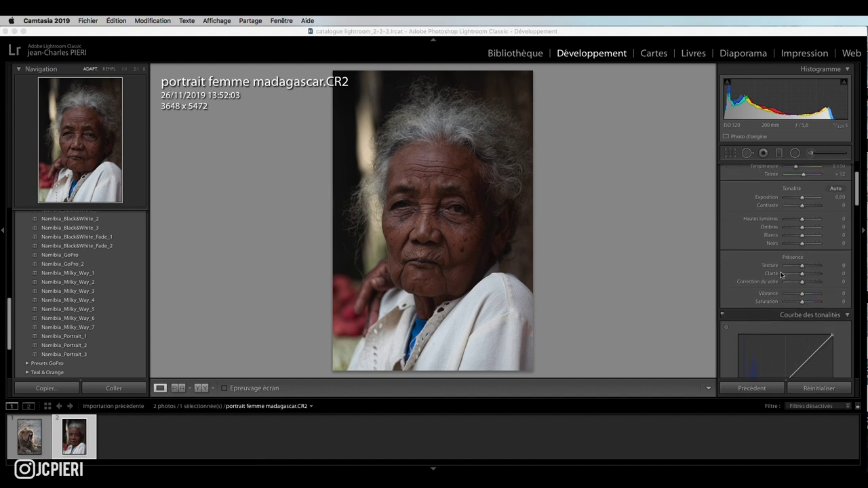
pyautogui.click(802, 304)
# - Drag Saturation down to −100 so the woman portrait renders black and white
pyautogui.moveTo(802, 302); pyautogui.dragTo(757, 304)
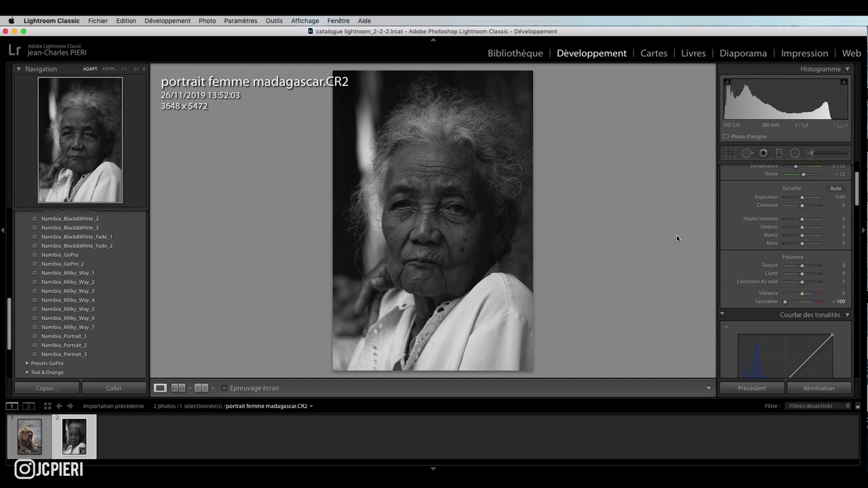
pyautogui.scroll(1, 762, 264)
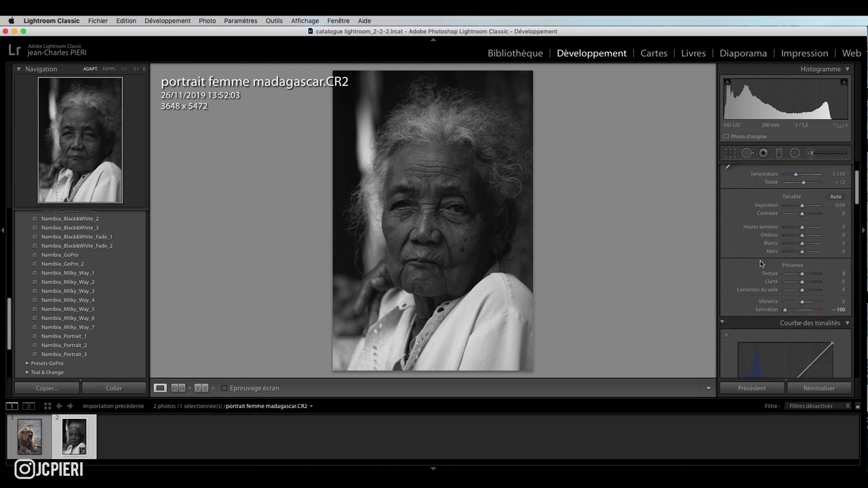
pyautogui.scroll(-3, 758, 264)
# - Switch the Tone Curve channel from Blue to RGB
pyautogui.scroll(-3, 754, 272)
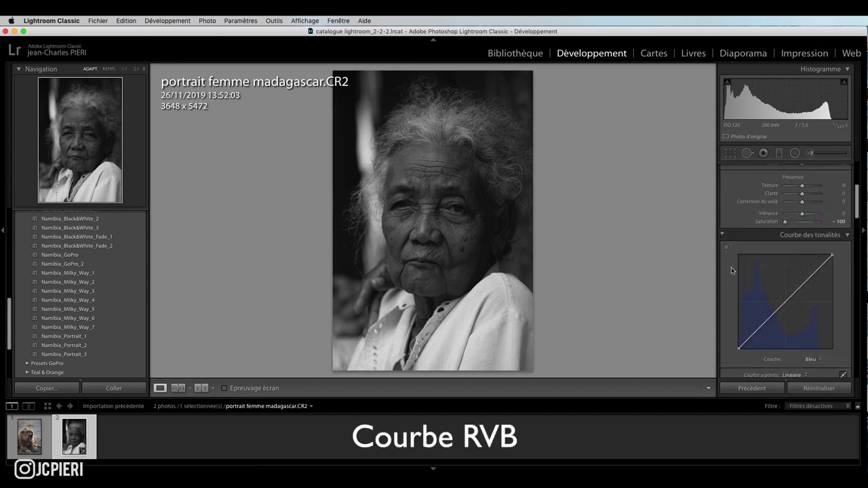
pyautogui.scroll(-1, 753, 278)
pyautogui.click(817, 339)
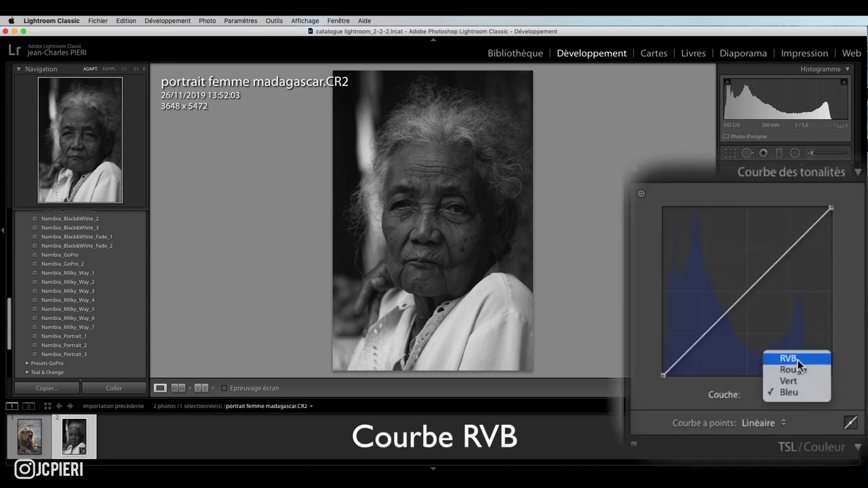
pyautogui.click(797, 359)
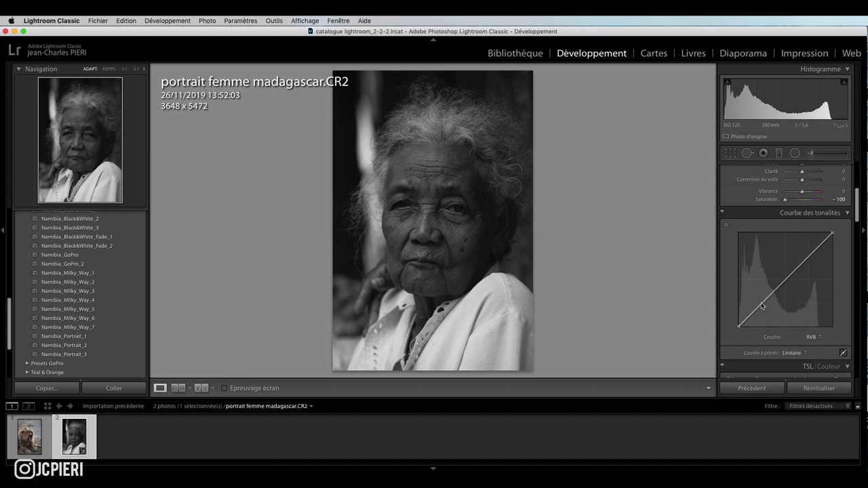
# - Build an S-curve with darker shadows and brighter highlights, keeping the black point at pure black
pyautogui.moveTo(761, 306); pyautogui.dragTo(763, 308)
pyautogui.moveTo(763, 309); pyautogui.dragTo(764, 308)
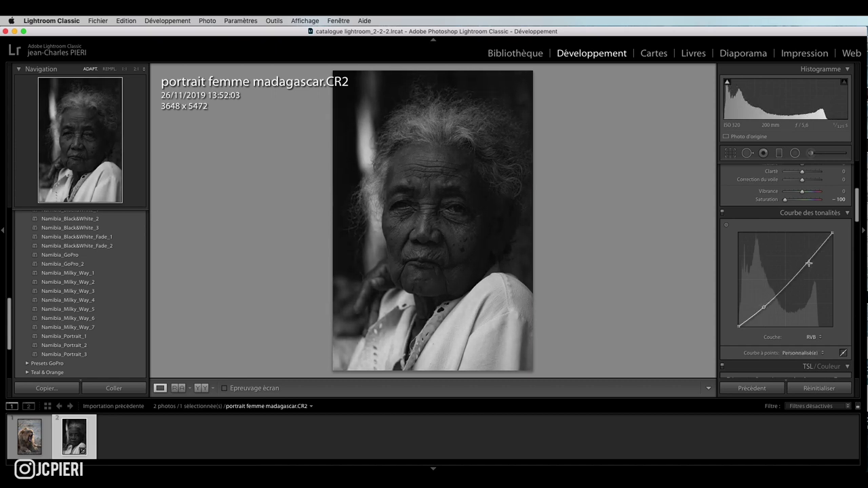
pyautogui.moveTo(809, 263); pyautogui.dragTo(806, 253)
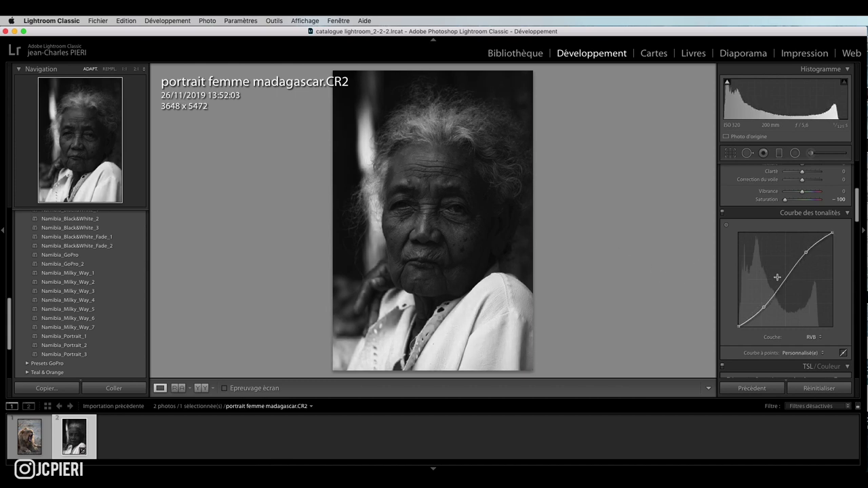
pyautogui.moveTo(787, 278); pyautogui.dragTo(786, 281)
pyautogui.moveTo(764, 308); pyautogui.dragTo(762, 311)
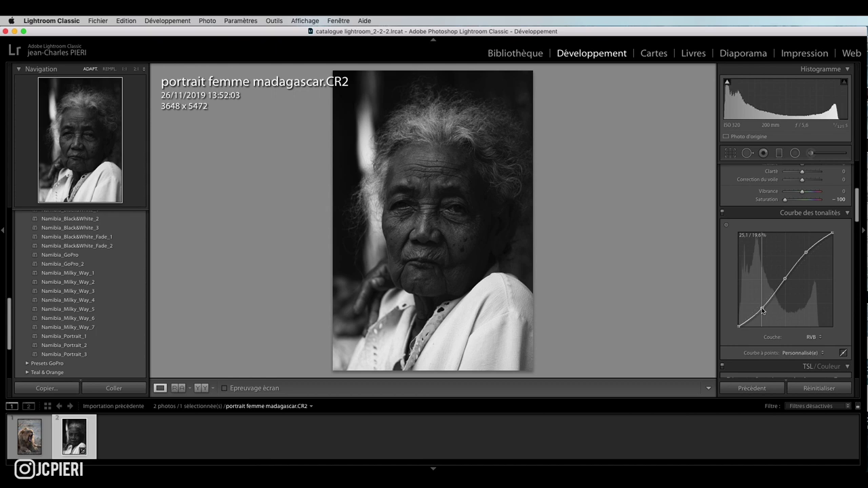
pyautogui.moveTo(762, 311); pyautogui.dragTo(762, 309)
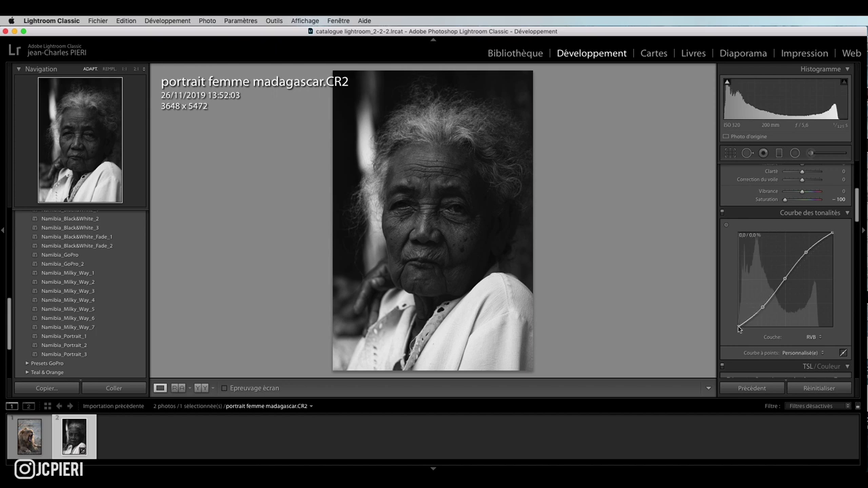
pyautogui.moveTo(740, 326); pyautogui.dragTo(736, 311)
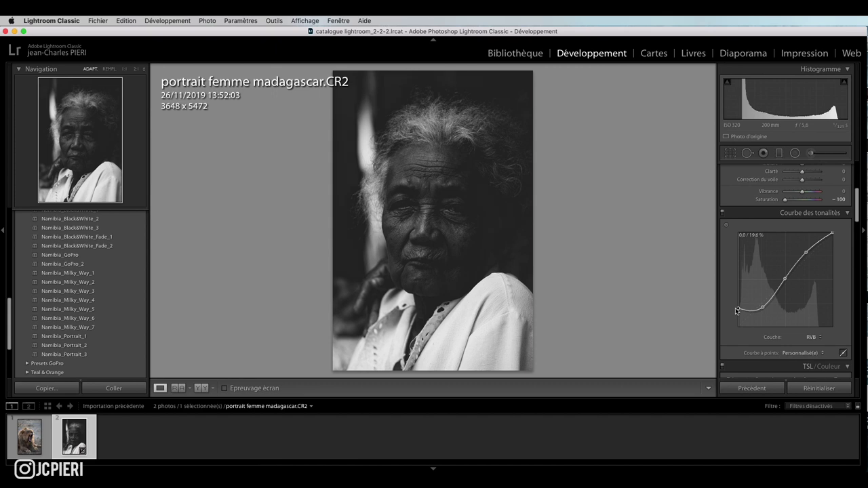
pyautogui.moveTo(737, 310); pyautogui.dragTo(736, 310)
pyautogui.moveTo(737, 310)
pyautogui.mouseDown()
pyautogui.moveTo(733, 338)
pyautogui.moveTo(728, 308)
pyautogui.moveTo(731, 337)
pyautogui.mouseUp()
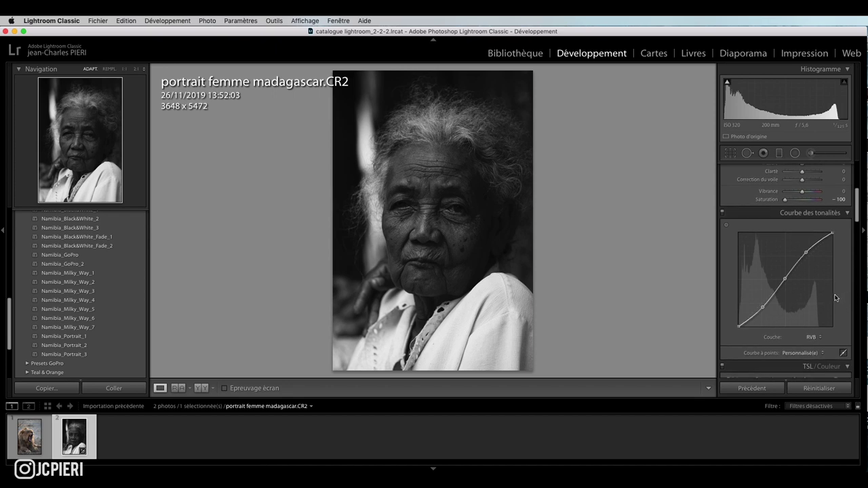
# - Set Contrast to +21 and Exposure to +0.55 in the Basic panel
pyautogui.scroll(2, 835, 295)
pyautogui.scroll(2, 832, 285)
pyautogui.scroll(2, 829, 271)
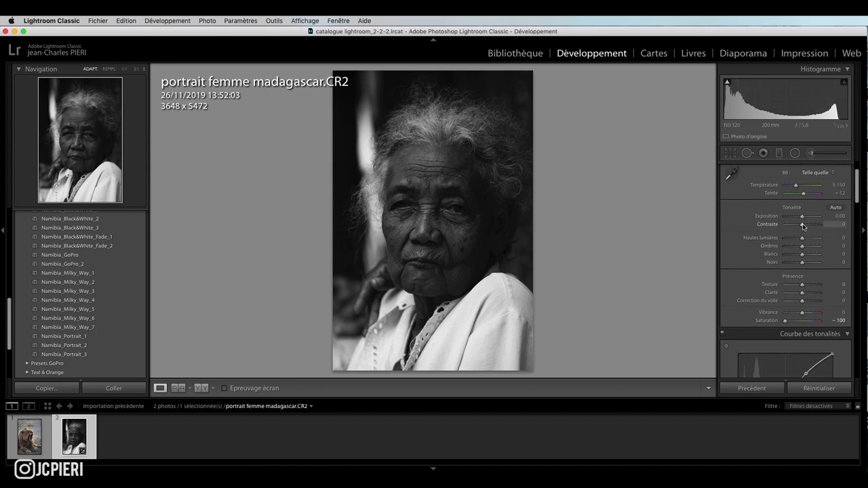
pyautogui.moveTo(803, 227); pyautogui.dragTo(812, 227)
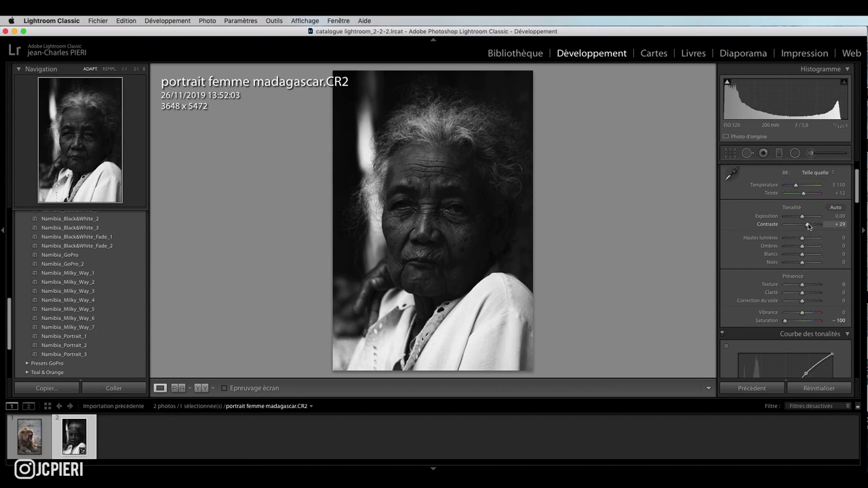
pyautogui.moveTo(811, 227); pyautogui.dragTo(806, 226)
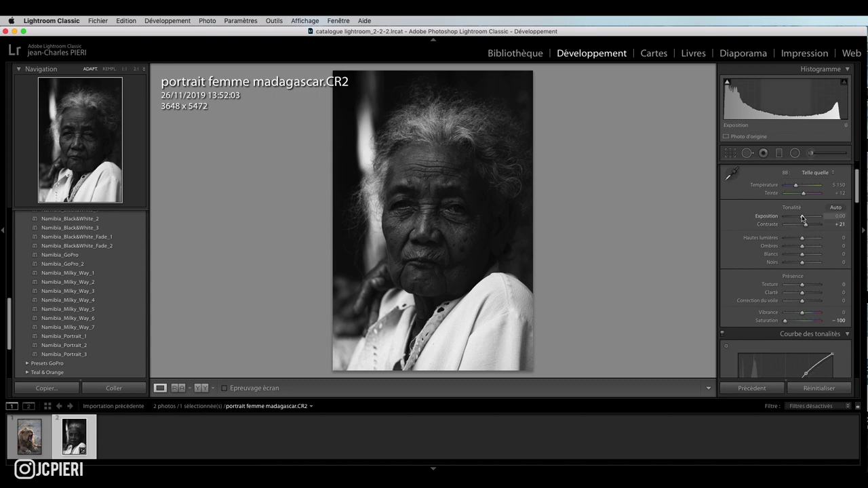
pyautogui.moveTo(803, 217); pyautogui.dragTo(768, 236)
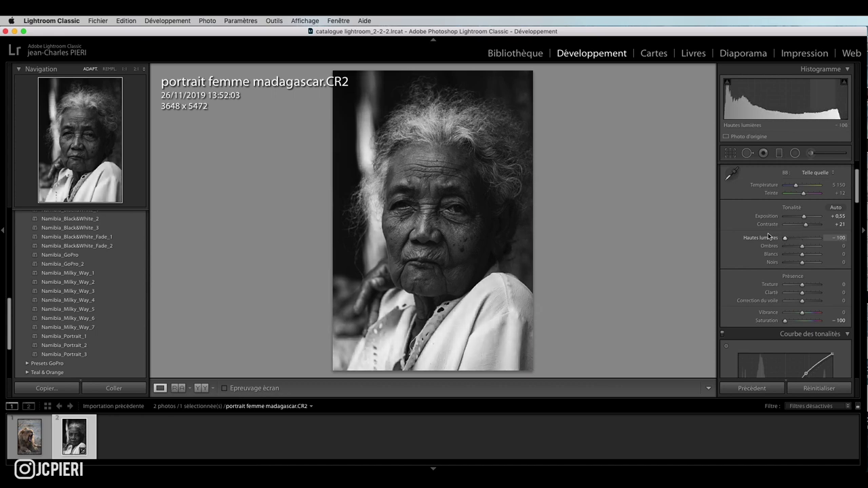
# - Pull Highlights to −48 and lift Shadows to +40
pyautogui.moveTo(783, 238); pyautogui.dragTo(797, 237)
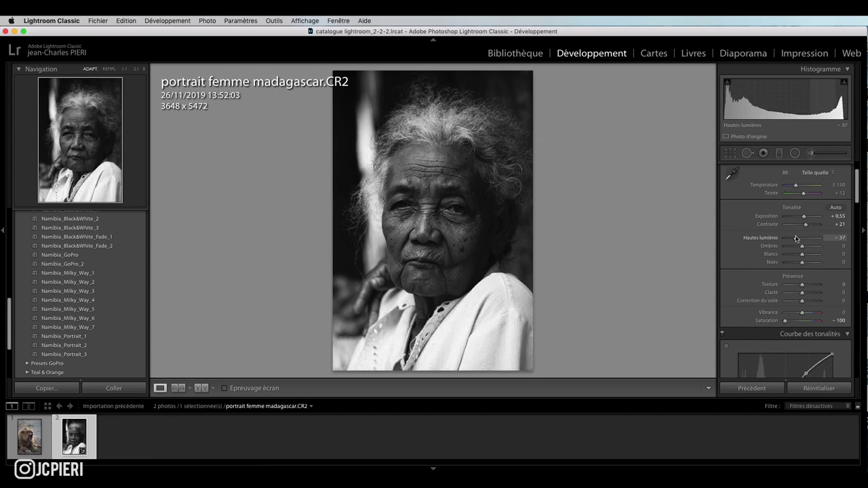
pyautogui.moveTo(796, 237)
pyautogui.mouseDown()
pyautogui.moveTo(826, 242)
pyautogui.moveTo(786, 237)
pyautogui.moveTo(794, 238)
pyautogui.mouseUp()
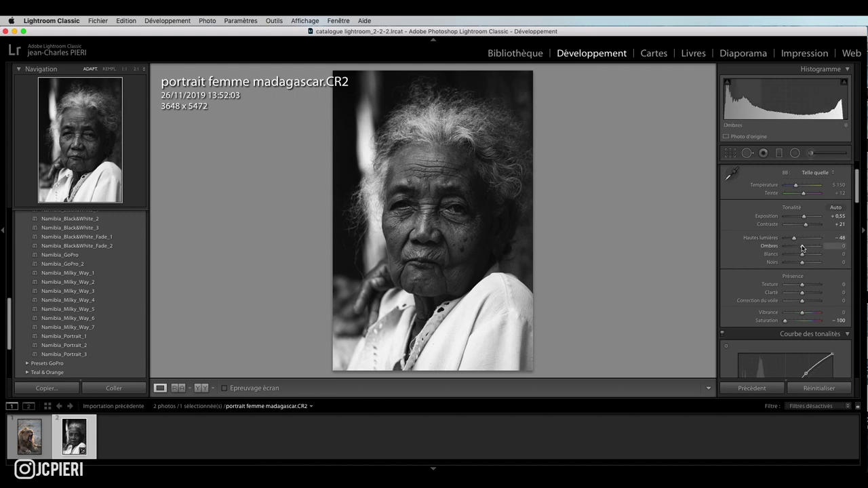
pyautogui.moveTo(802, 247)
pyautogui.mouseDown()
pyautogui.moveTo(844, 249)
pyautogui.moveTo(809, 248)
pyautogui.mouseUp()
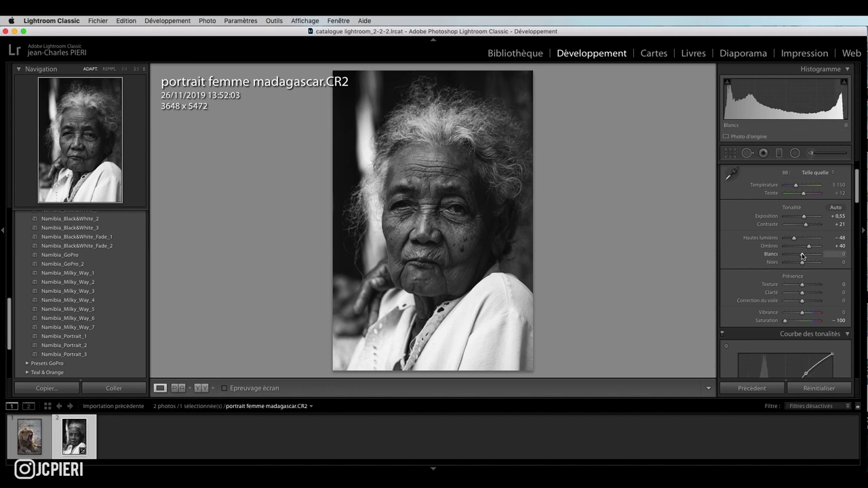
# - Compare Whites at both extremes and settle them at +17
pyautogui.moveTo(802, 258); pyautogui.dragTo(768, 260)
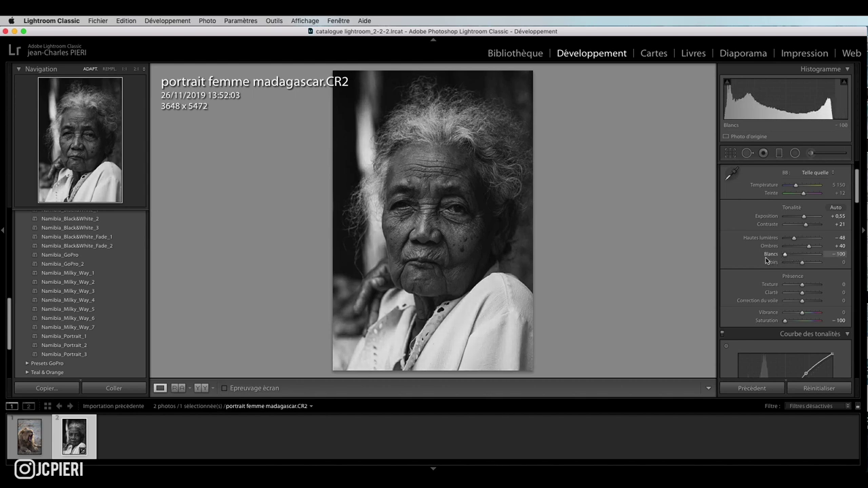
pyautogui.moveTo(767, 260); pyautogui.dragTo(821, 259)
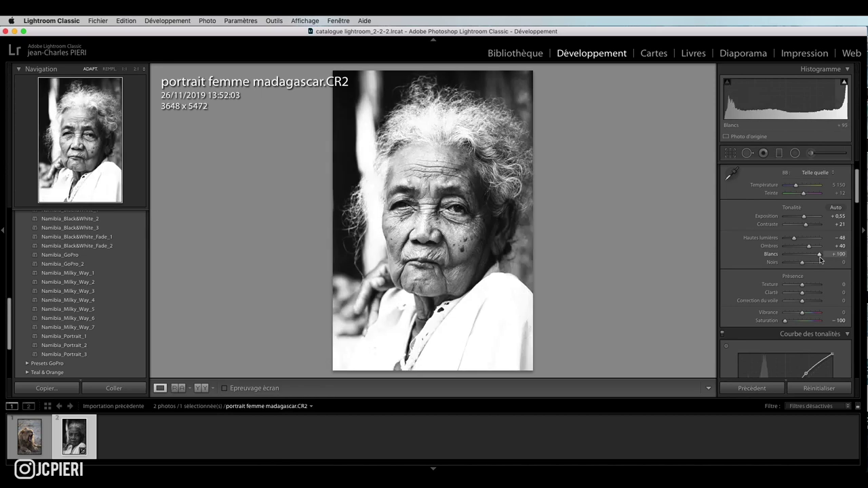
pyautogui.moveTo(822, 260); pyautogui.dragTo(807, 257)
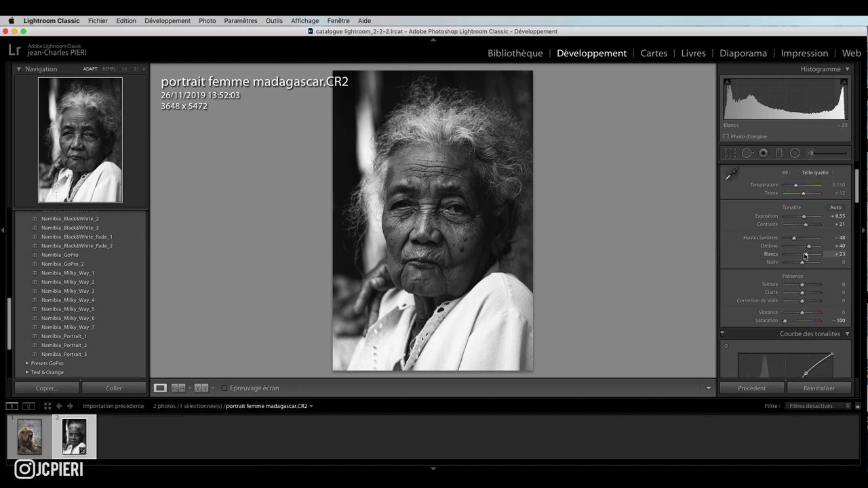
pyautogui.moveTo(805, 256); pyautogui.dragTo(806, 257)
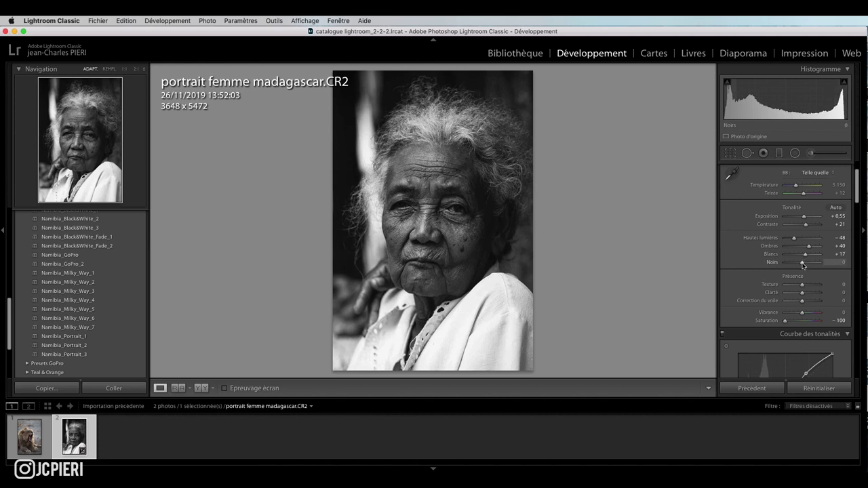
# - Compare Blacks at both extremes, then settle them at −5
pyautogui.moveTo(803, 263); pyautogui.dragTo(787, 264)
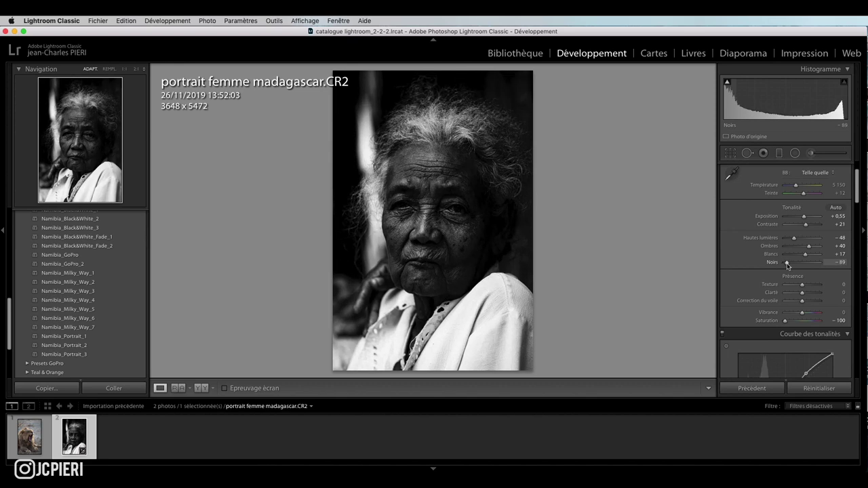
pyautogui.moveTo(787, 263); pyautogui.dragTo(822, 267)
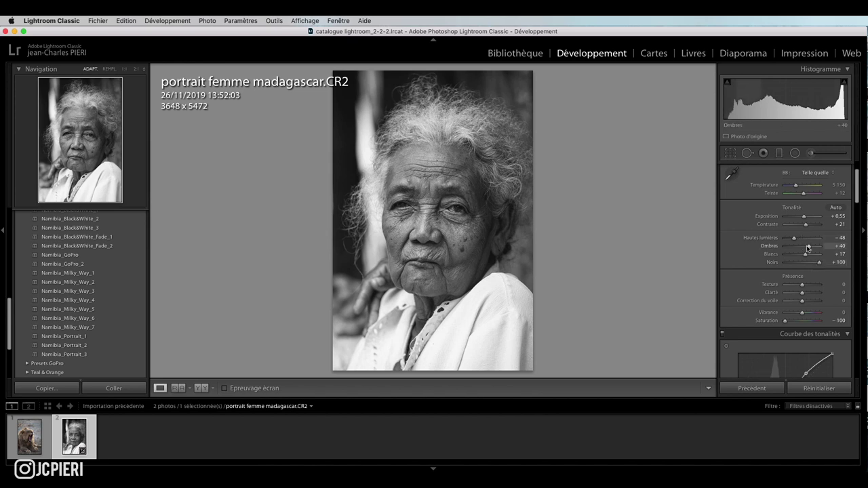
pyautogui.moveTo(820, 265); pyautogui.dragTo(802, 266)
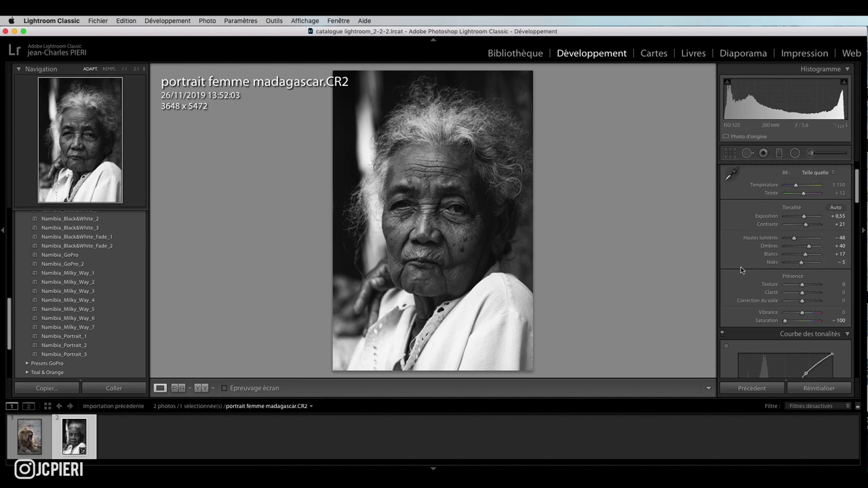
# - Zoom to 1:1 on the eye and preview Texture at its minimum and maximum
pyautogui.scroll(-2, 742, 267)
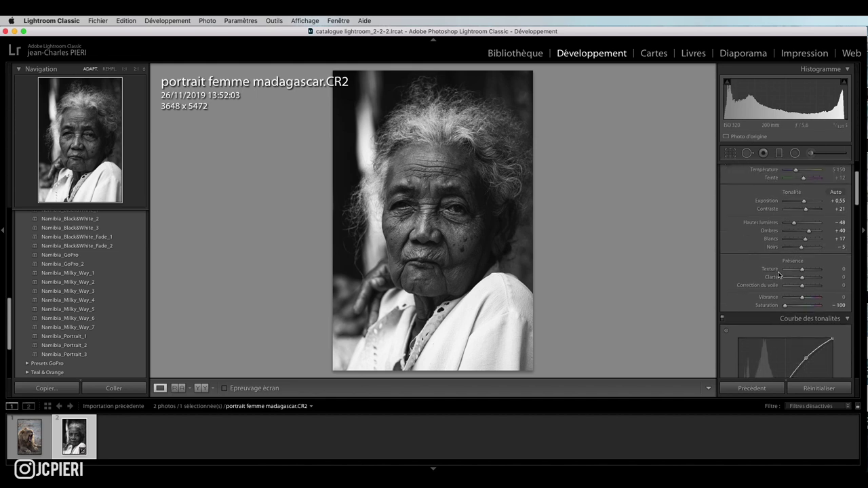
pyautogui.scroll(-2, 780, 275)
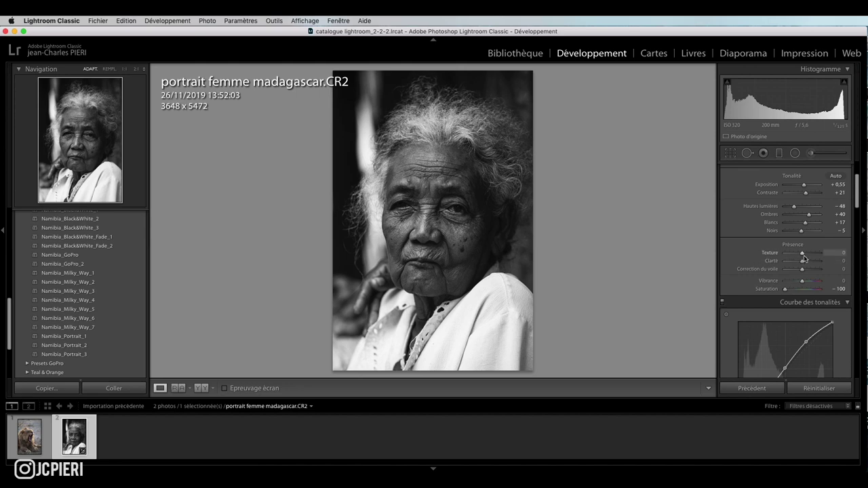
pyautogui.moveTo(803, 255); pyautogui.dragTo(845, 255)
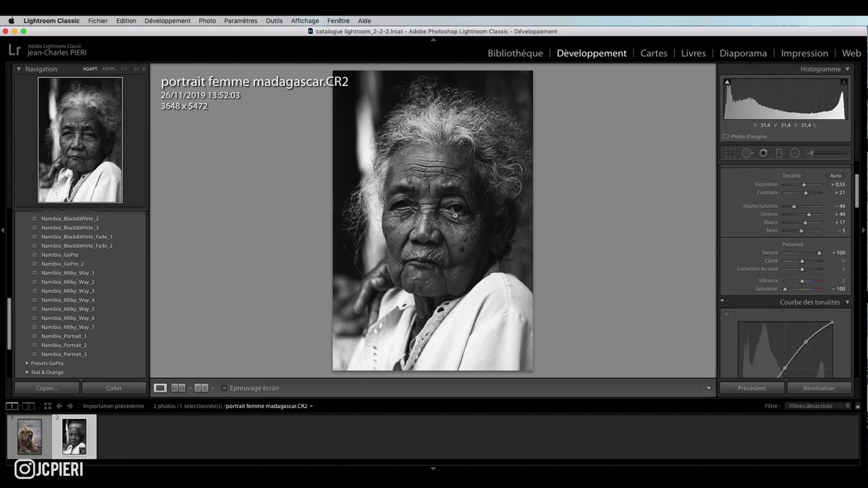
pyautogui.click(456, 216)
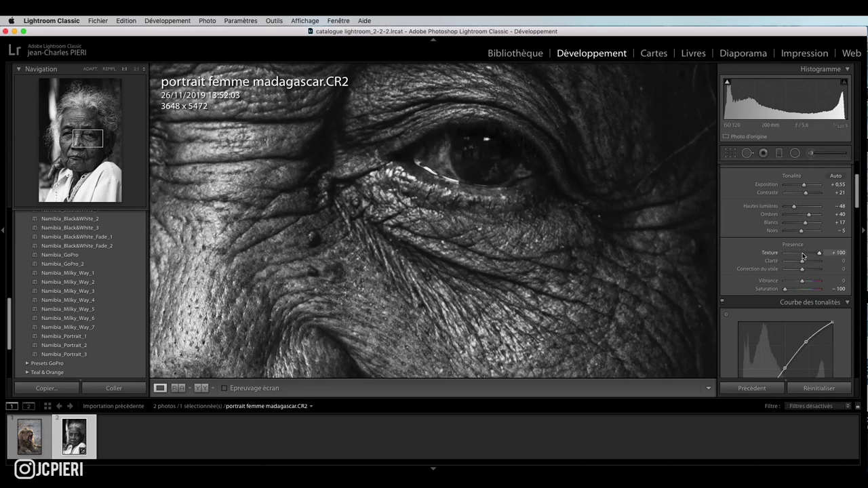
pyautogui.moveTo(819, 256); pyautogui.dragTo(786, 255)
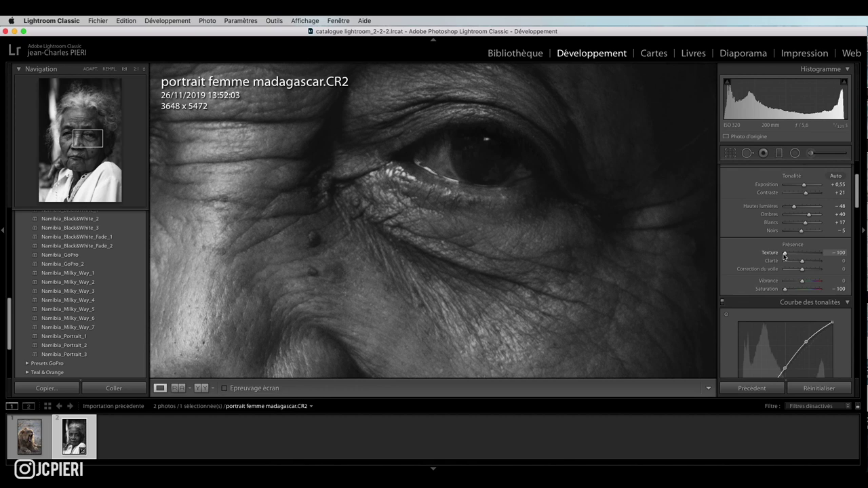
pyautogui.moveTo(785, 255)
pyautogui.mouseDown()
pyautogui.moveTo(829, 255)
pyautogui.moveTo(803, 257)
pyautogui.mouseUp()
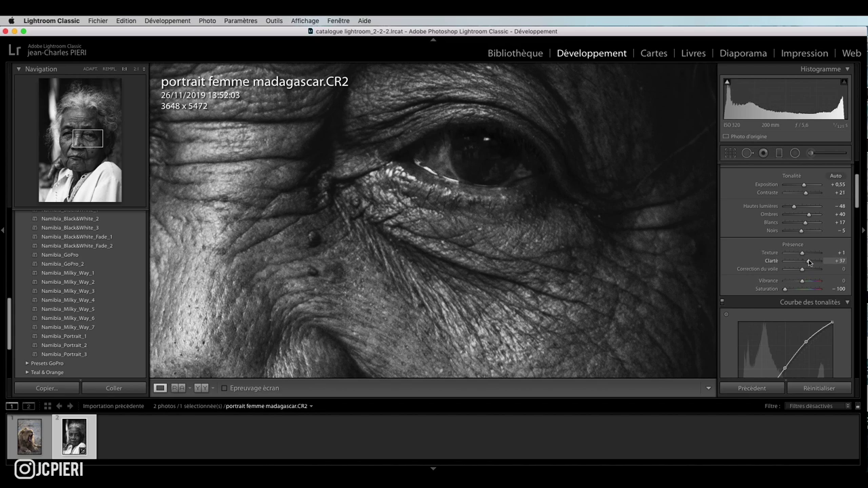
# - Set Clarity and Texture both to +25, then return the view to Fit
pyautogui.moveTo(802, 263); pyautogui.dragTo(820, 262)
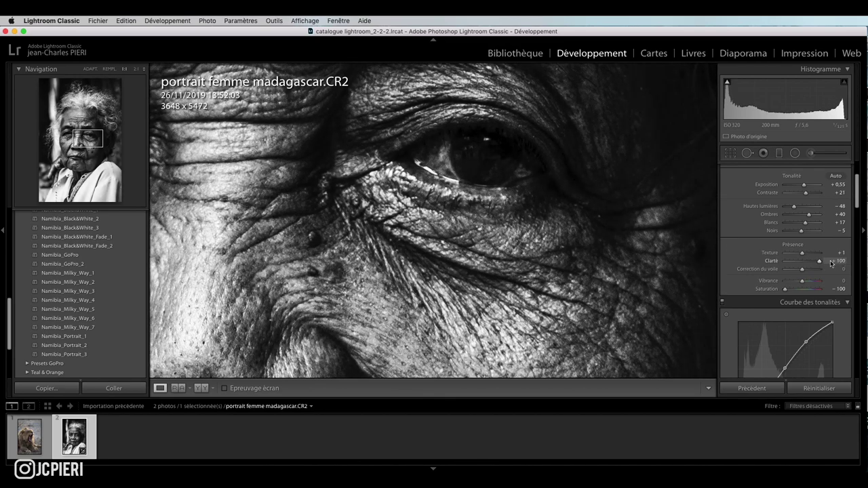
pyautogui.moveTo(831, 263); pyautogui.dragTo(763, 261)
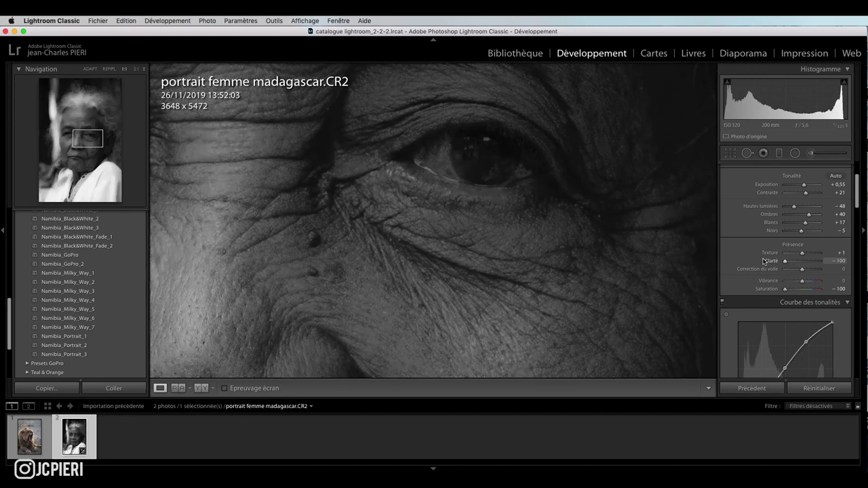
pyautogui.moveTo(765, 261); pyautogui.dragTo(808, 261)
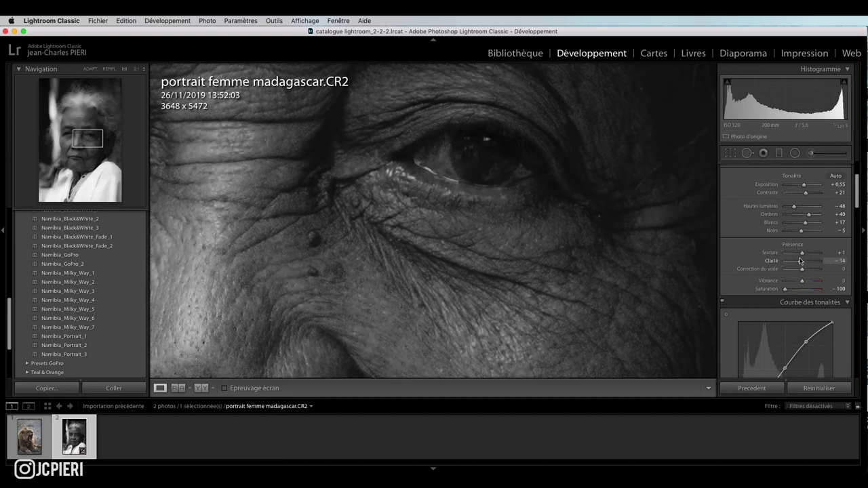
pyautogui.moveTo(809, 261); pyautogui.dragTo(808, 262)
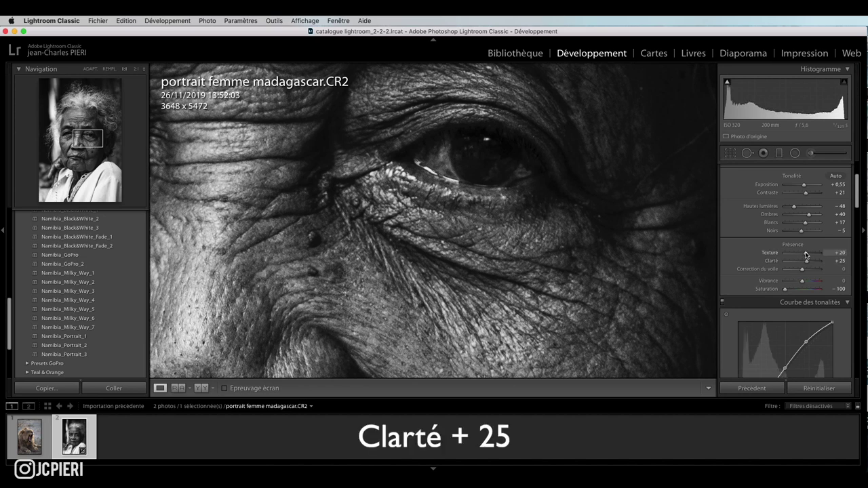
pyautogui.moveTo(806, 254); pyautogui.dragTo(807, 254)
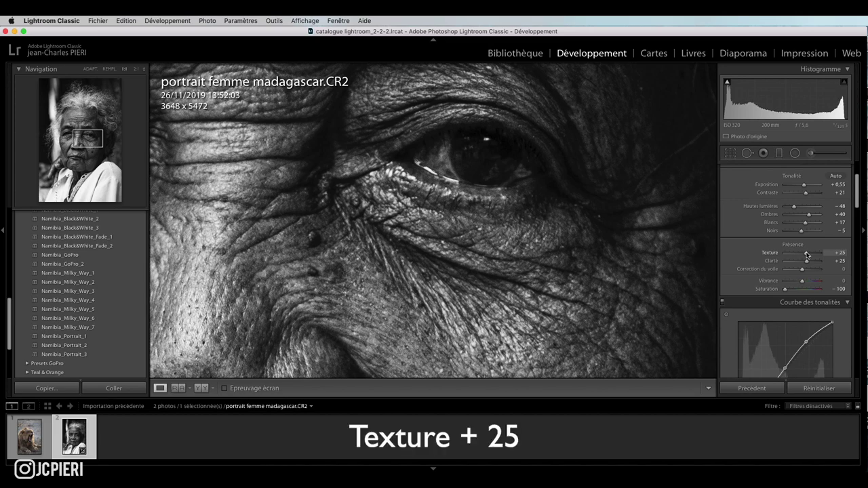
pyautogui.click(597, 229)
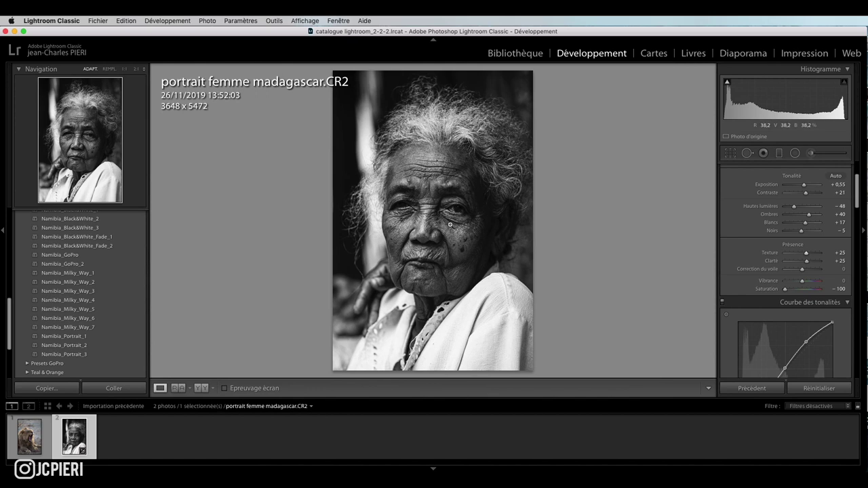
pyautogui.click(201, 388)
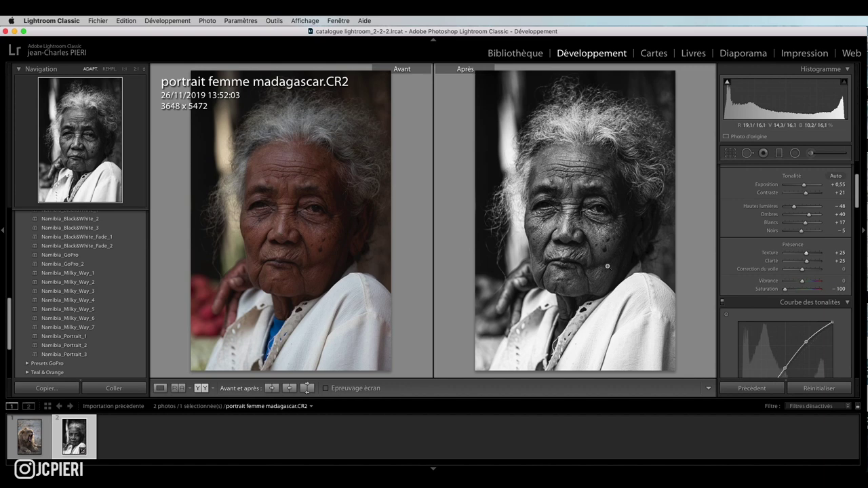
pyautogui.click(202, 390)
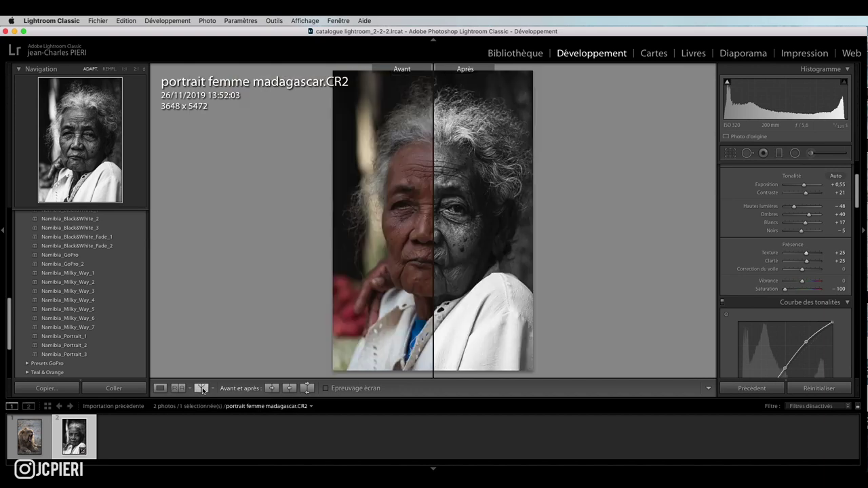
pyautogui.click(202, 390)
pyautogui.click(201, 389)
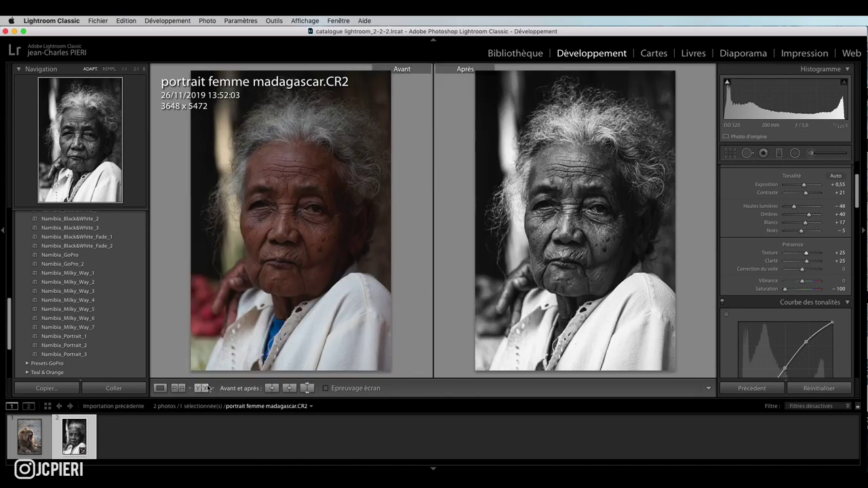
pyautogui.click(160, 388)
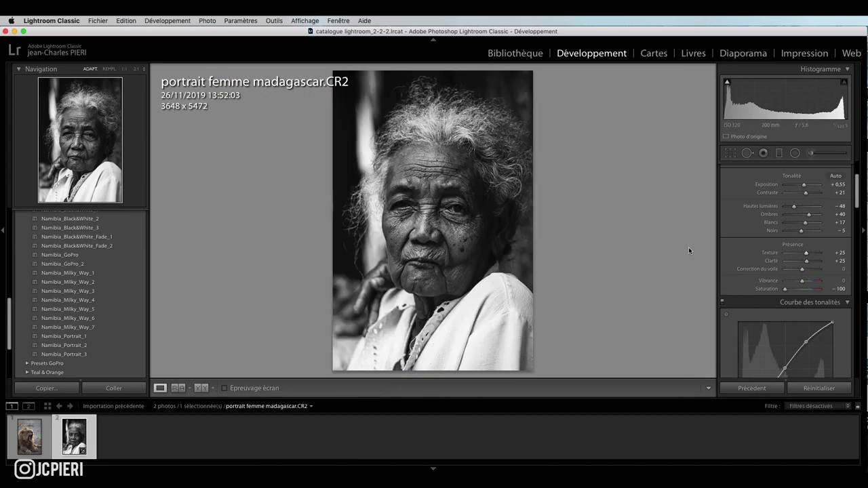
pyautogui.scroll(-2, 745, 252)
pyautogui.scroll(-2, 744, 253)
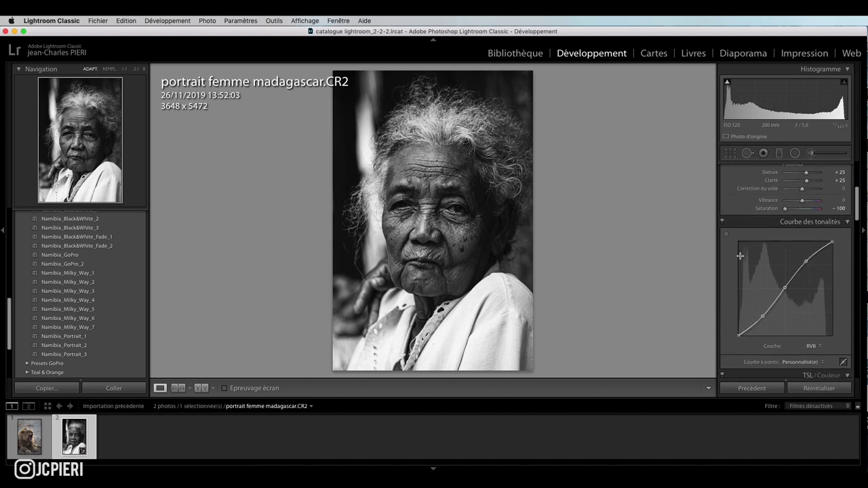
pyautogui.scroll(-3, 742, 255)
pyautogui.scroll(-3, 741, 257)
pyautogui.scroll(-2, 741, 255)
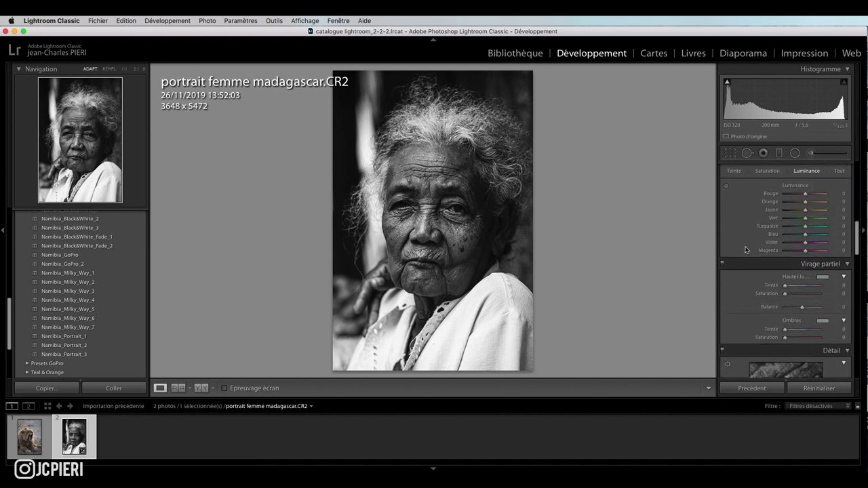
pyautogui.scroll(-1, 745, 227)
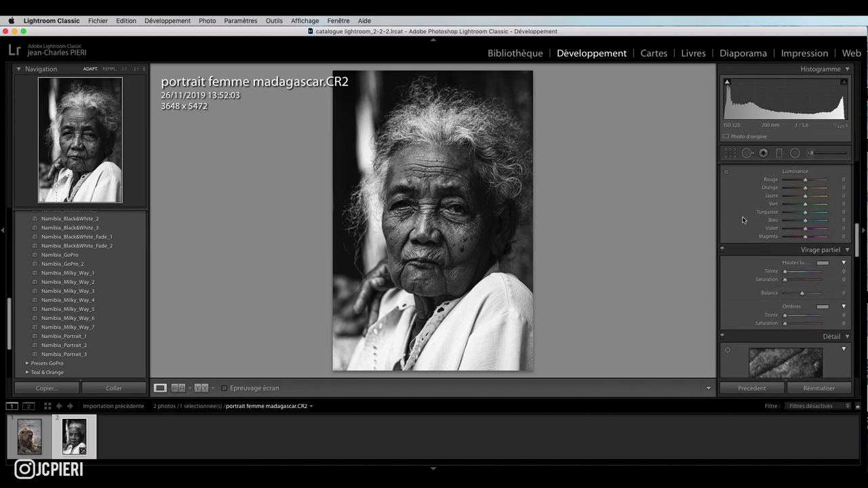
pyautogui.scroll(-1, 742, 249)
pyautogui.scroll(-1, 743, 266)
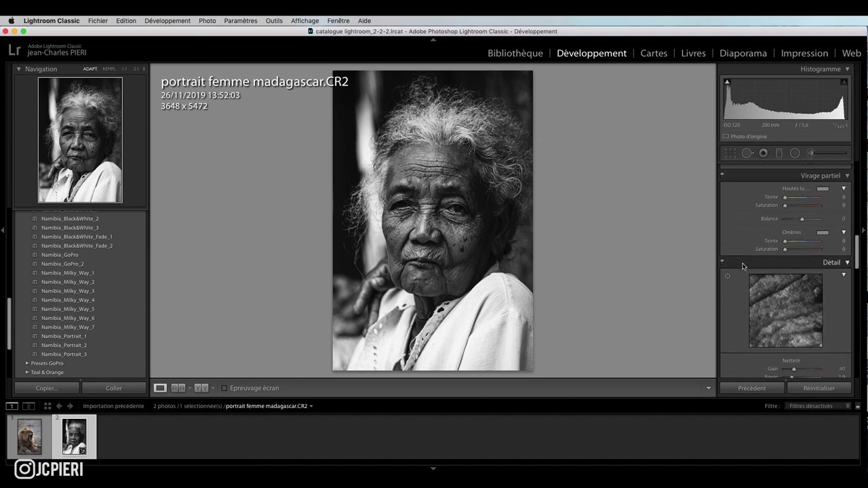
pyautogui.scroll(-1, 743, 266)
pyautogui.scroll(-1, 743, 266)
pyautogui.scroll(-2, 743, 266)
pyautogui.scroll(-3, 743, 266)
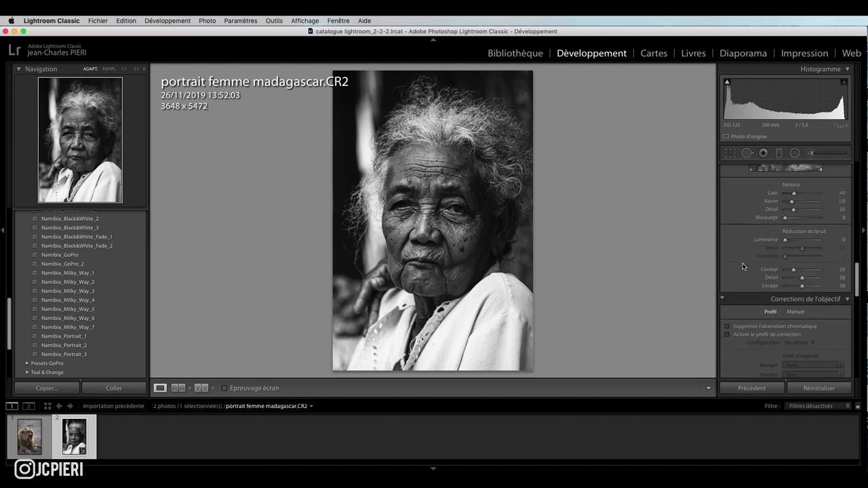
pyautogui.scroll(1, 745, 250)
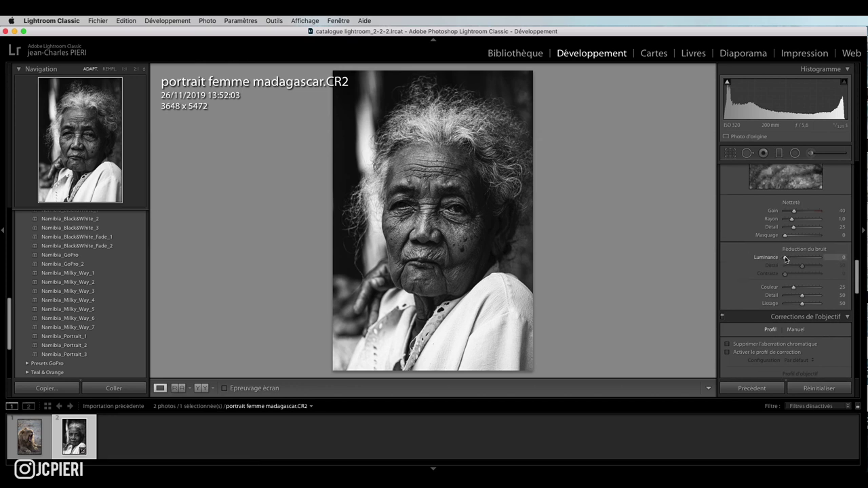
pyautogui.moveTo(785, 260); pyautogui.dragTo(786, 259)
pyautogui.moveTo(792, 259); pyautogui.dragTo(791, 258)
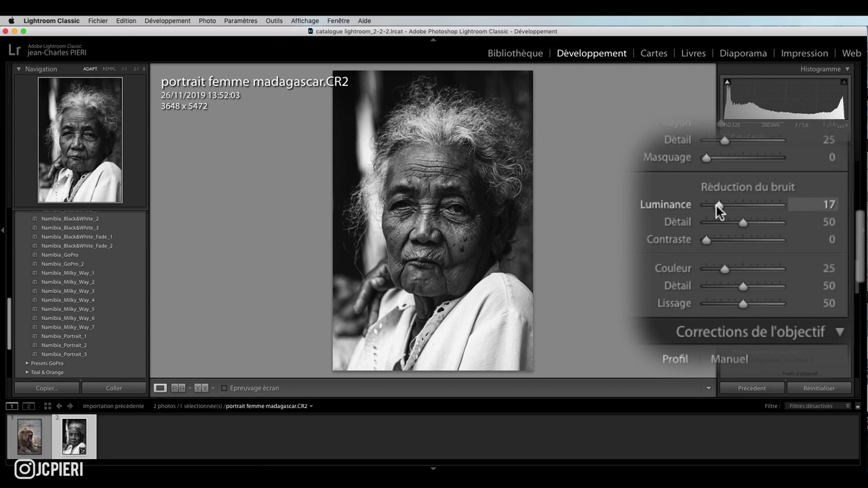
pyautogui.moveTo(719, 211); pyautogui.dragTo(772, 212)
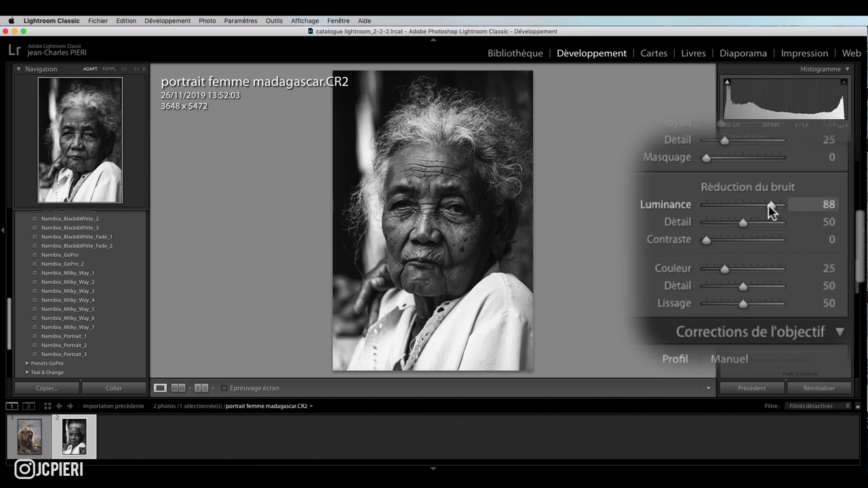
pyautogui.moveTo(772, 212)
pyautogui.mouseDown()
pyautogui.moveTo(723, 209)
pyautogui.moveTo(783, 260)
pyautogui.mouseUp()
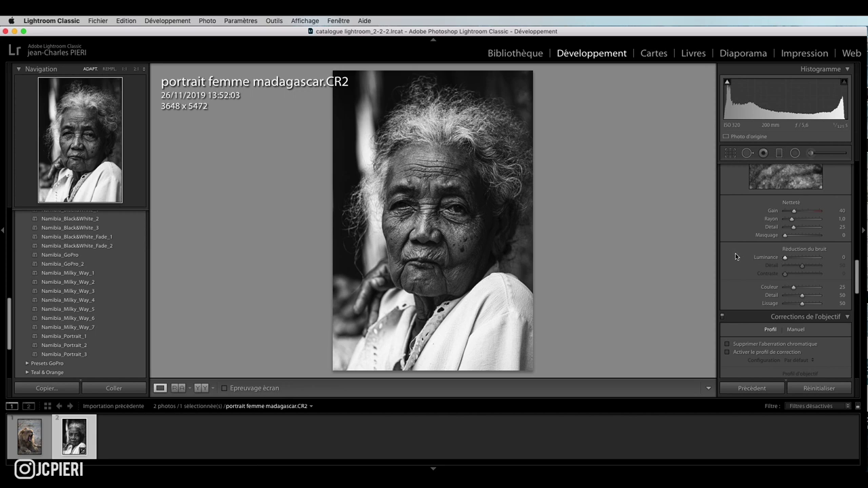
# - Scroll down to Effects > Grain and zoom to 1:1 on the hair and forehead
pyautogui.scroll(-2, 741, 251)
pyautogui.scroll(-4, 741, 252)
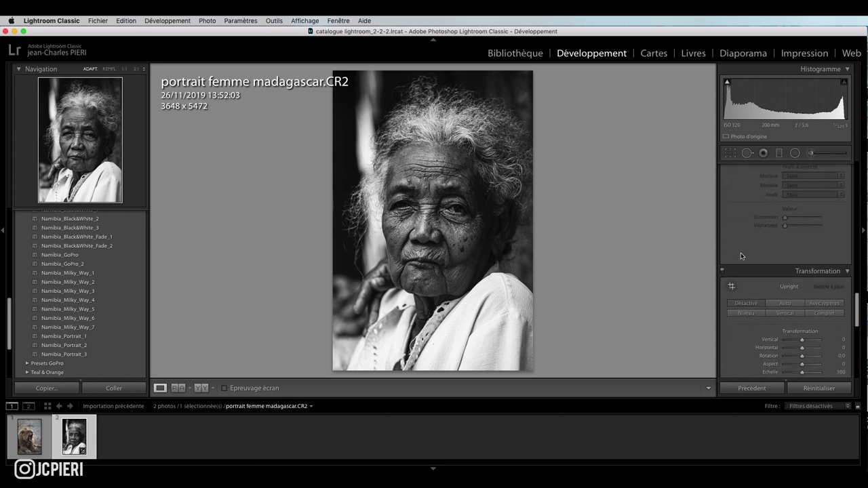
pyautogui.scroll(-3, 741, 255)
pyautogui.scroll(-1, 742, 256)
pyautogui.scroll(-2, 742, 256)
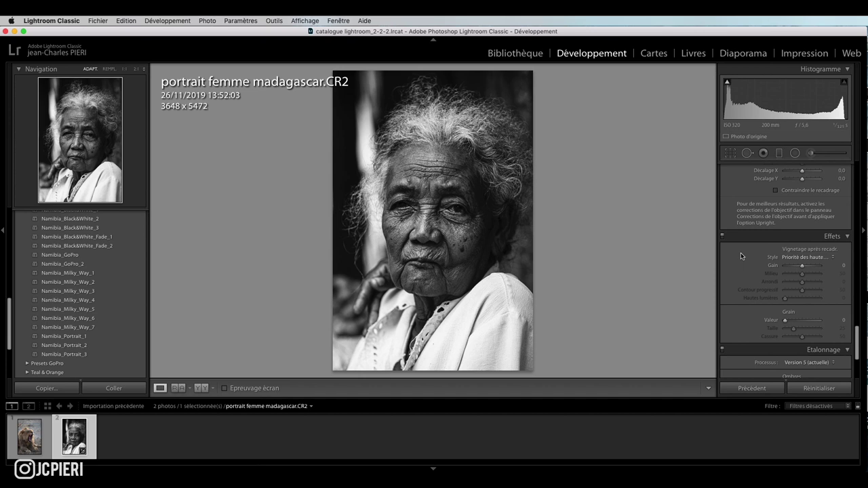
pyautogui.scroll(-2, 741, 256)
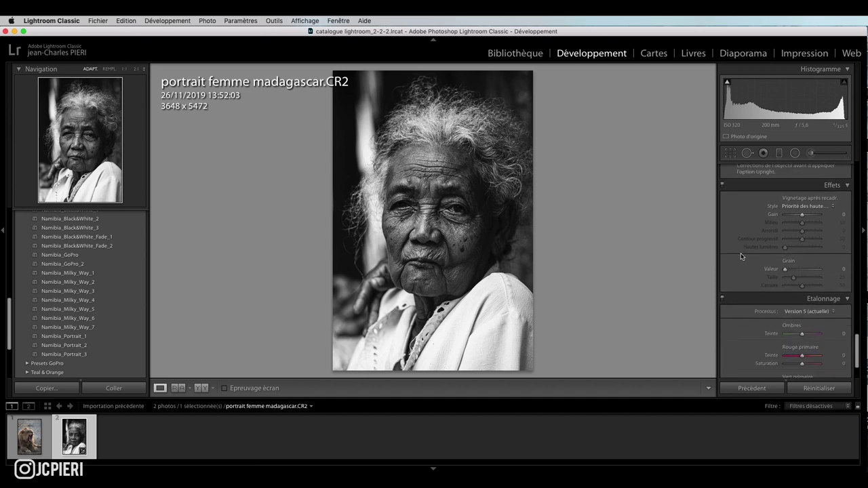
pyautogui.scroll(-1, 747, 232)
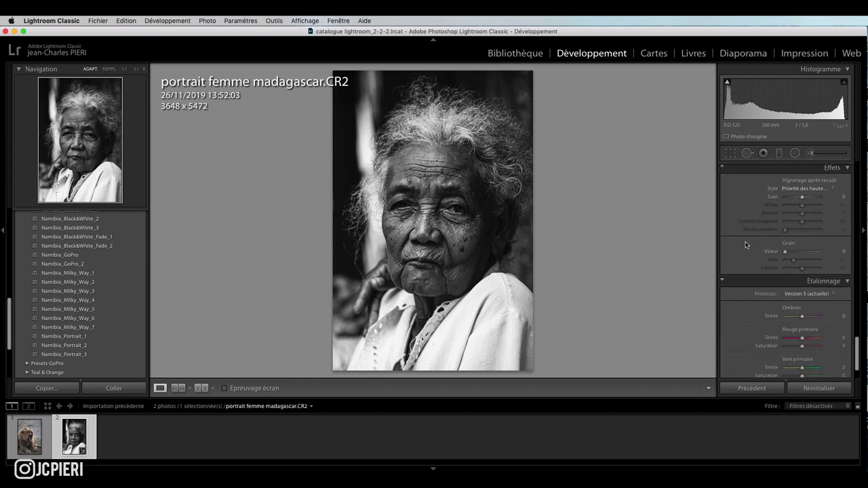
pyautogui.scroll(-1, 747, 231)
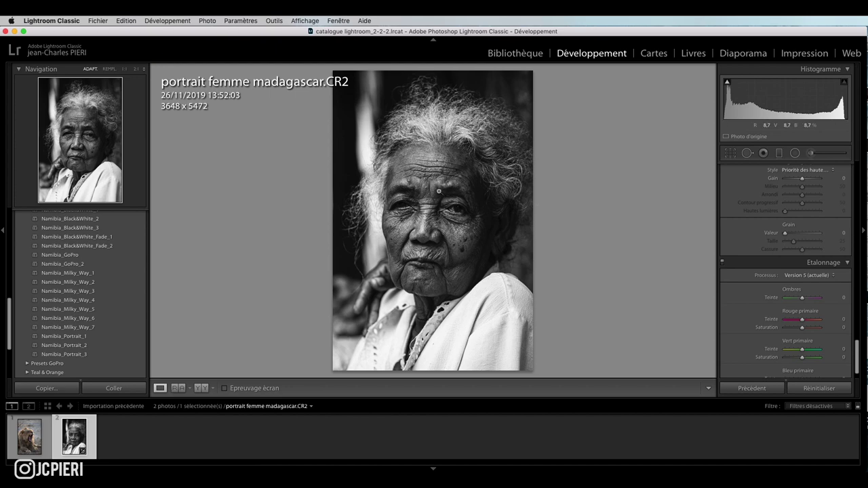
pyautogui.click(397, 161)
# - Try Grain amount 100 with size and roughness tweaks, reset amount to 0, and zoom out
pyautogui.moveTo(392, 155); pyautogui.dragTo(523, 162)
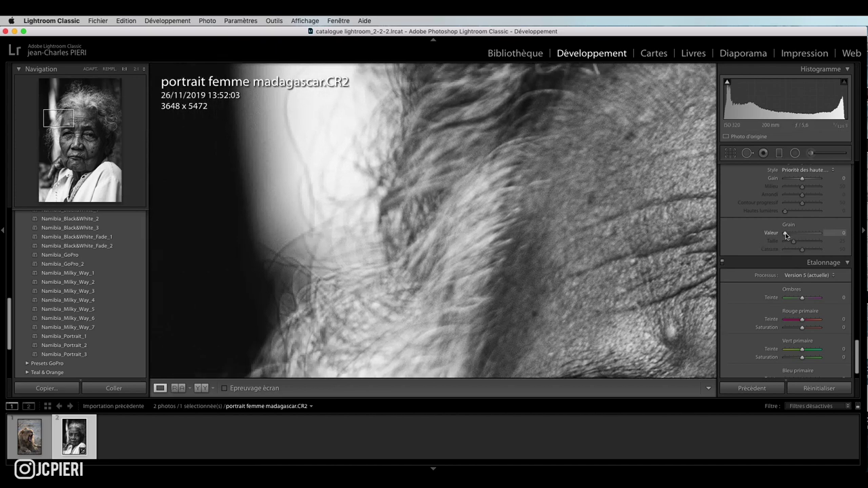
pyautogui.moveTo(786, 234); pyautogui.dragTo(820, 234)
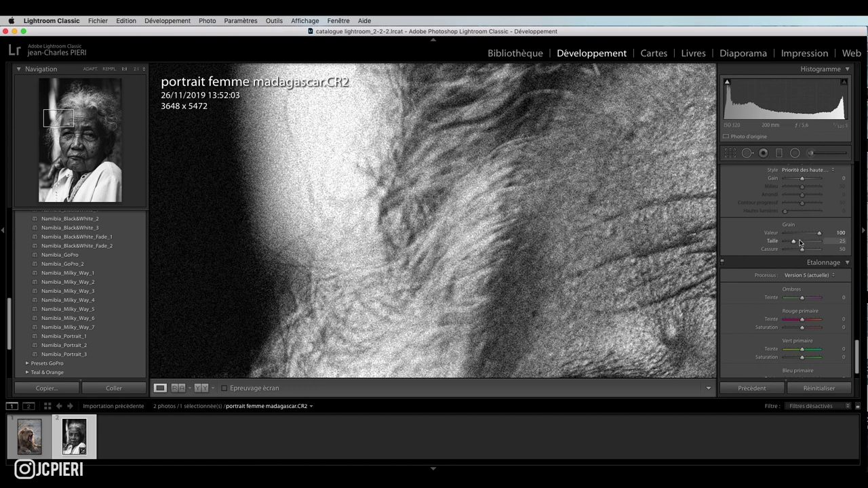
pyautogui.moveTo(797, 243)
pyautogui.mouseDown()
pyautogui.moveTo(785, 242)
pyautogui.moveTo(801, 243)
pyautogui.mouseUp()
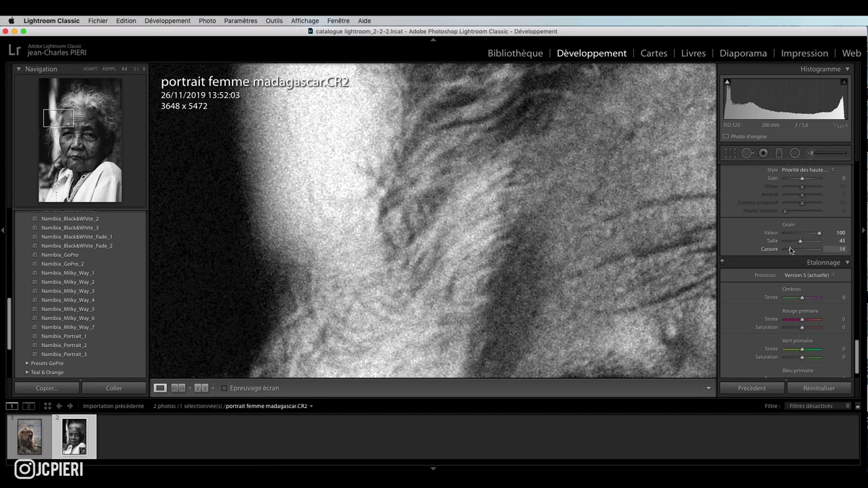
pyautogui.doubleClick(791, 251)
pyautogui.moveTo(789, 250)
pyautogui.mouseDown()
pyautogui.moveTo(813, 234)
pyautogui.moveTo(772, 235)
pyautogui.mouseUp()
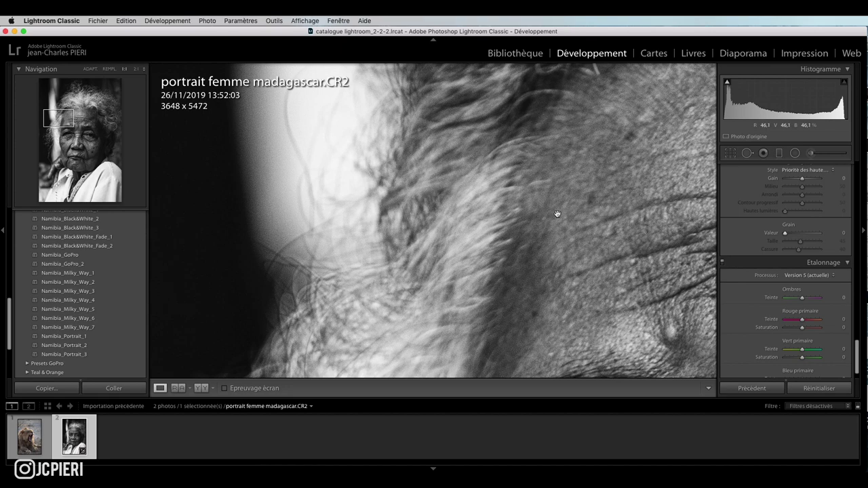
pyautogui.click(579, 247)
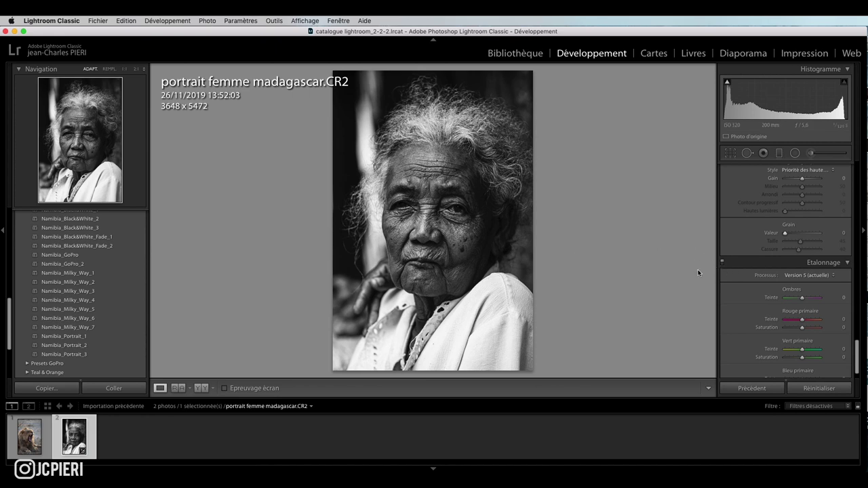
pyautogui.scroll(-1, 749, 311)
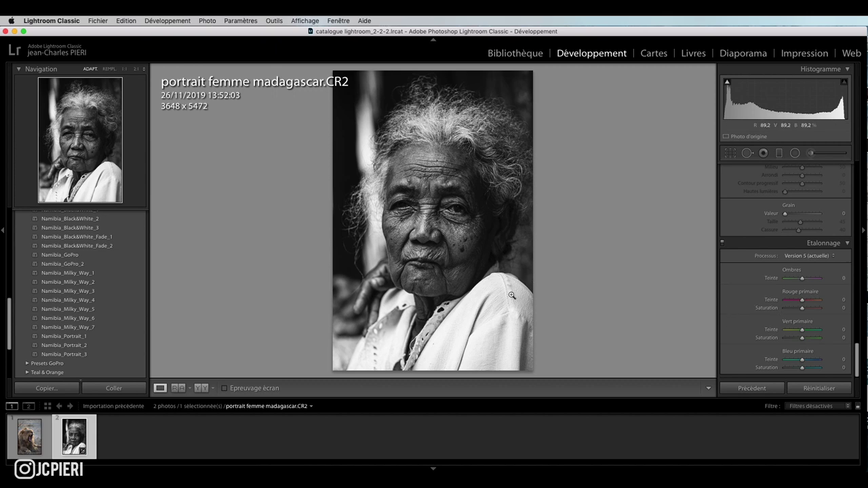
# - Open the lion portrait and scroll the right panel to its linear Tone Curve
pyautogui.click(32, 439)
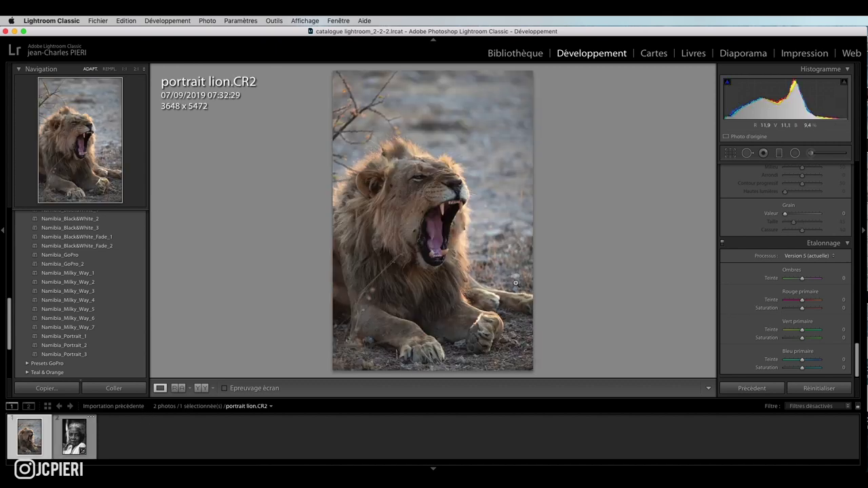
pyautogui.scroll(5, 746, 299)
pyautogui.scroll(5, 746, 299)
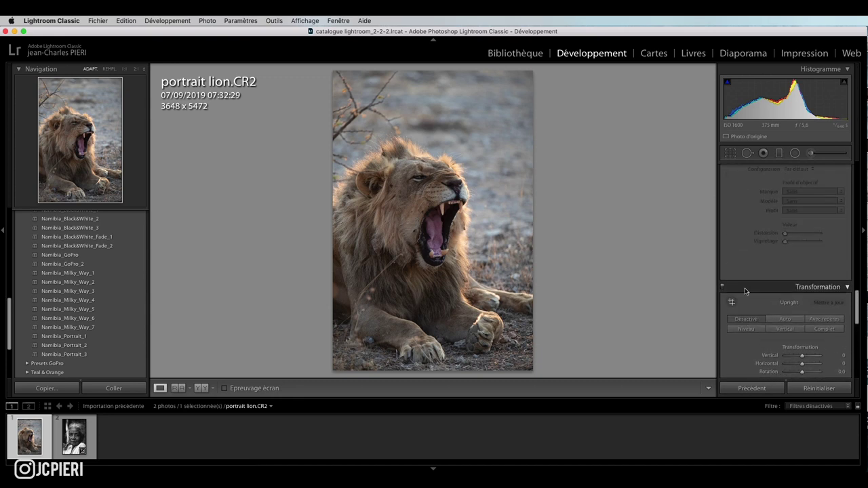
pyautogui.scroll(5, 746, 292)
pyautogui.scroll(5, 745, 287)
pyautogui.scroll(5, 746, 287)
pyautogui.scroll(5, 746, 287)
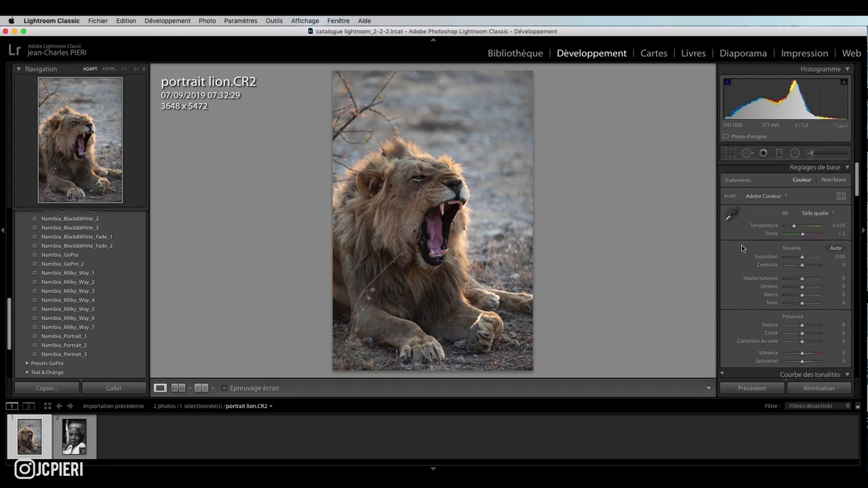
pyautogui.scroll(-1, 743, 251)
pyautogui.scroll(-2, 742, 248)
pyautogui.scroll(-2, 742, 248)
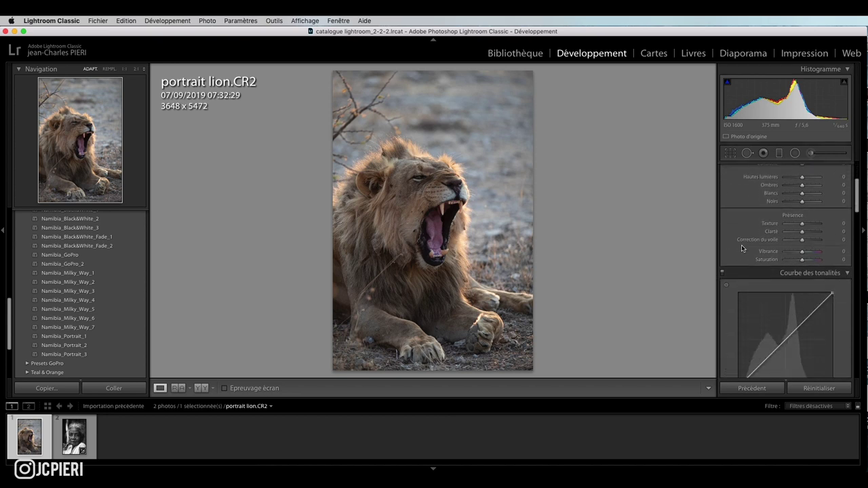
pyautogui.scroll(-2, 737, 258)
pyautogui.scroll(-1, 732, 282)
pyautogui.scroll(-1, 731, 281)
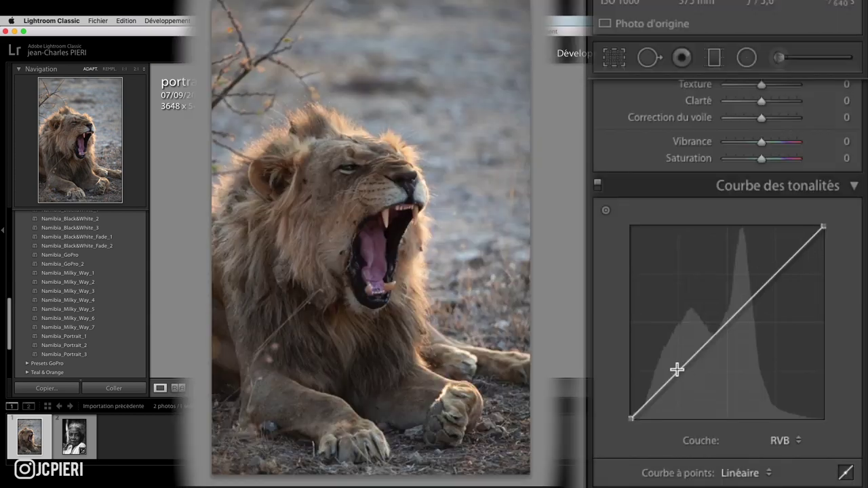
# - Shape the lion photo's tone curve into an S-curve with three points
pyautogui.moveTo(762, 309); pyautogui.dragTo(763, 311)
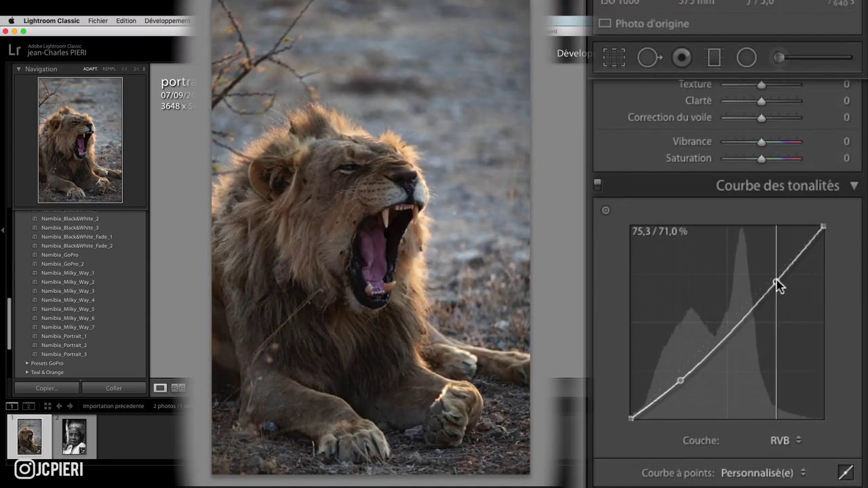
pyautogui.moveTo(777, 284); pyautogui.dragTo(777, 276)
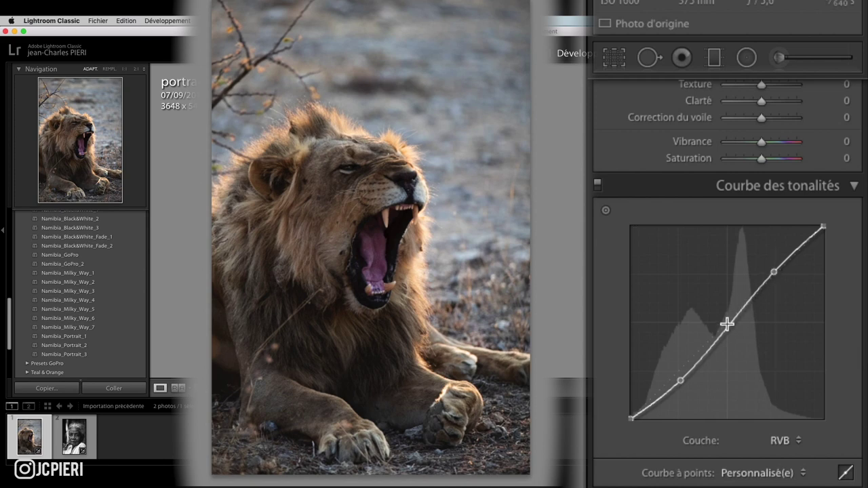
pyautogui.moveTo(727, 327); pyautogui.dragTo(727, 325)
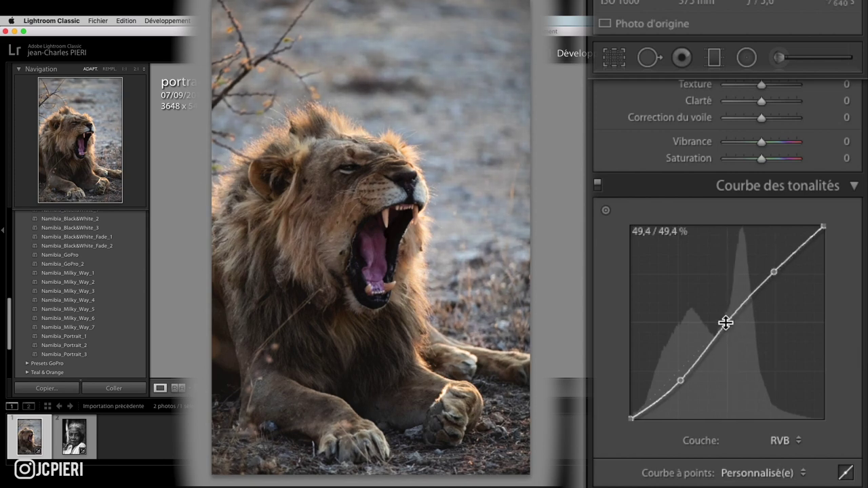
# - Set Saturation to -100, Contrast to +17 and Highlights to +3
pyautogui.scroll(5, 637, 318)
pyautogui.scroll(5, 636, 337)
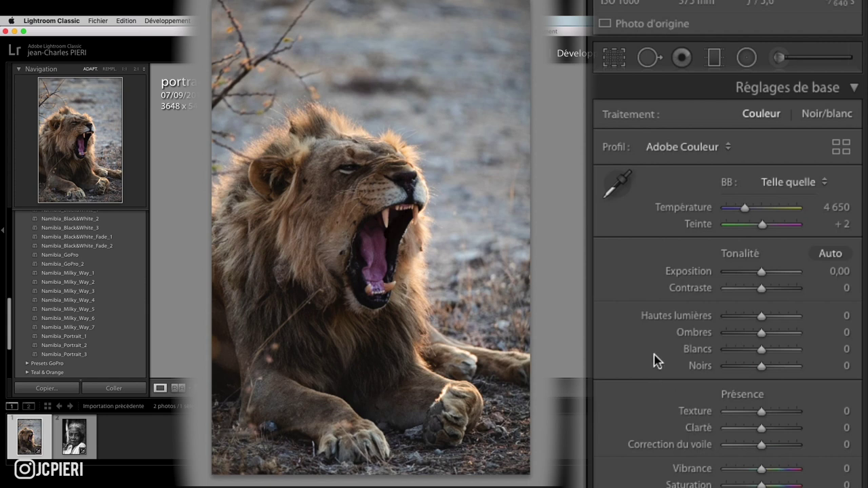
pyautogui.scroll(-5, 648, 362)
pyautogui.moveTo(762, 330); pyautogui.dragTo(634, 330)
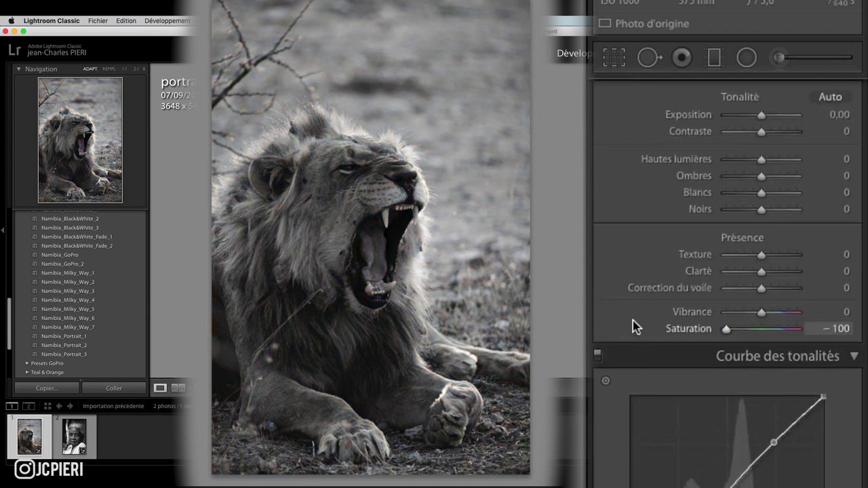
pyautogui.scroll(3, 645, 281)
pyautogui.moveTo(762, 226)
pyautogui.mouseDown()
pyautogui.moveTo(771, 226)
pyautogui.moveTo(744, 255)
pyautogui.moveTo(794, 268)
pyautogui.moveTo(774, 266)
pyautogui.moveTo(784, 282)
pyautogui.moveTo(779, 301)
pyautogui.moveTo(756, 301)
pyautogui.mouseUp()
pyautogui.scroll(-1, 648, 284)
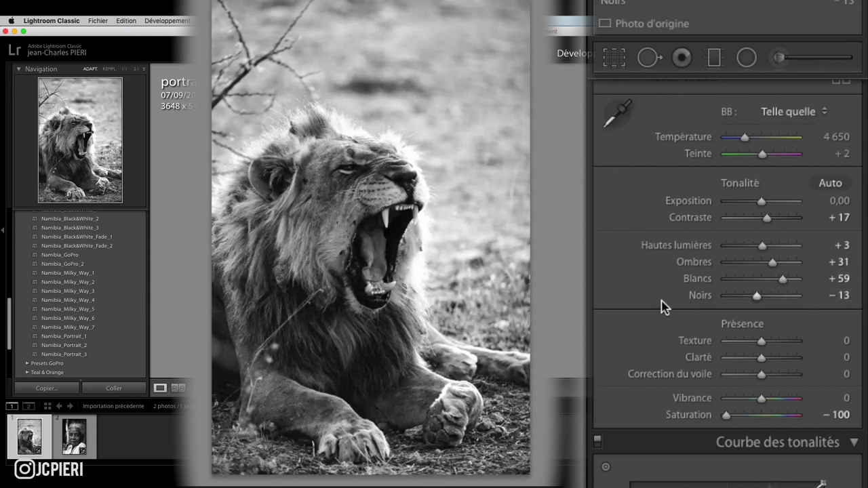
# - Set Shadows +31, Whites +59, Blacks −13, Texture +18 and Clarity +10 in Basic
pyautogui.scroll(-2, 632, 306)
pyautogui.moveTo(761, 305)
pyautogui.mouseDown()
pyautogui.moveTo(776, 307)
pyautogui.moveTo(766, 306)
pyautogui.moveTo(764, 325)
pyautogui.mouseUp()
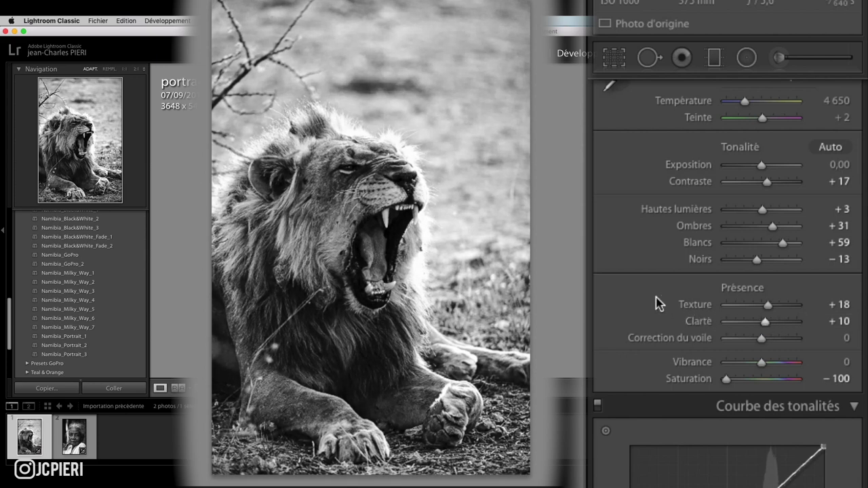
pyautogui.scroll(-3, 652, 299)
pyautogui.scroll(-3, 647, 292)
pyautogui.scroll(-3, 631, 292)
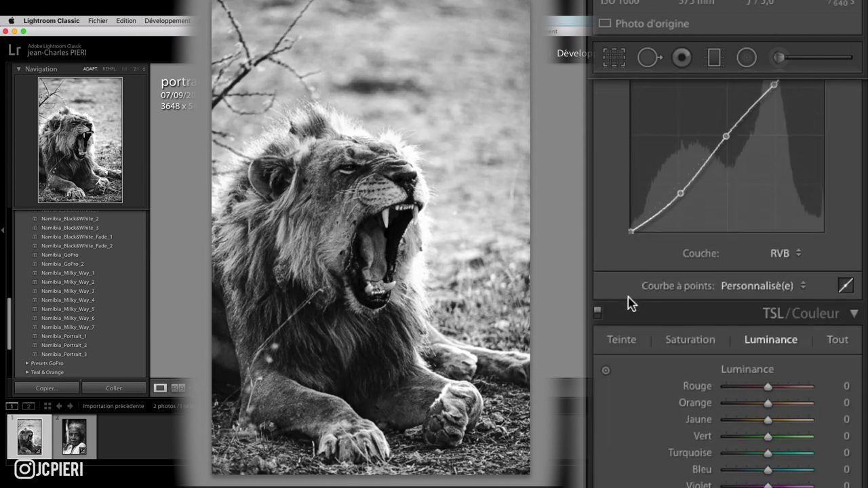
pyautogui.scroll(-2, 740, 272)
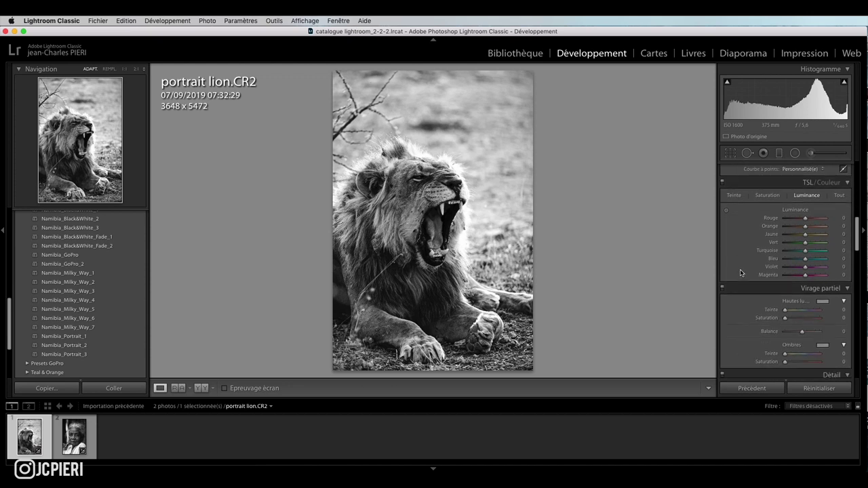
pyautogui.scroll(-2, 742, 273)
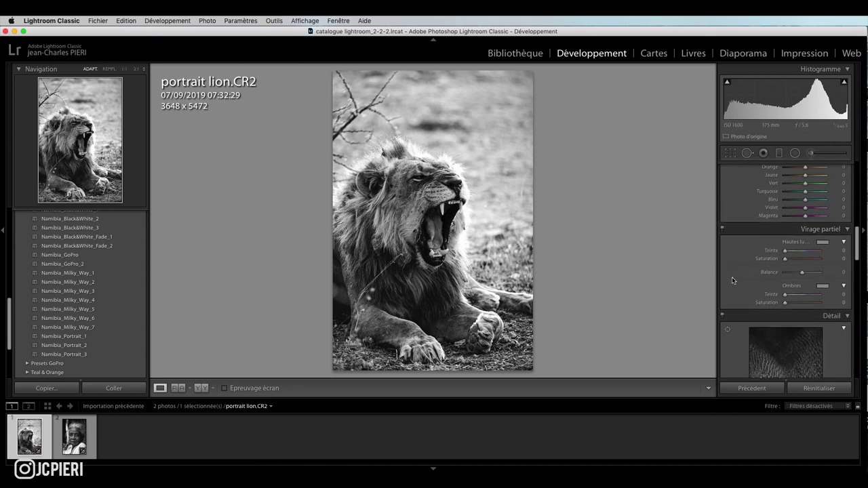
# - Scroll through the HSL and Detail panels to review the lion's settings
pyautogui.scroll(-3, 744, 258)
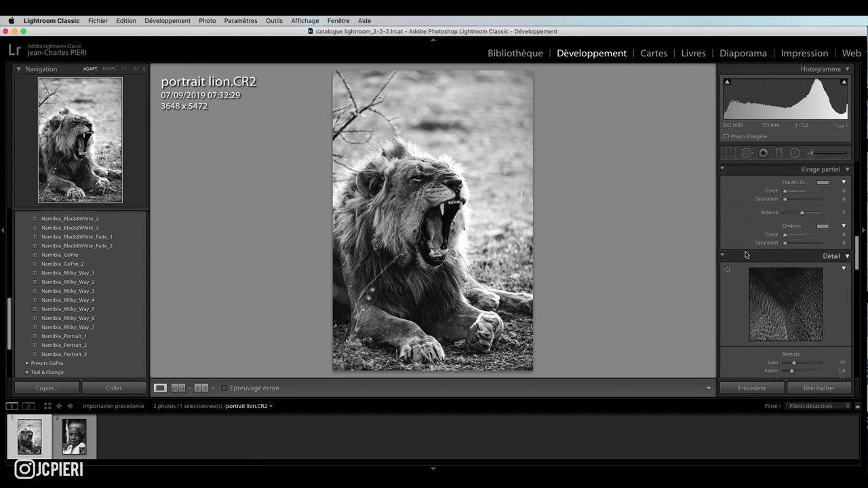
pyautogui.scroll(-3, 744, 258)
pyautogui.scroll(-2, 744, 258)
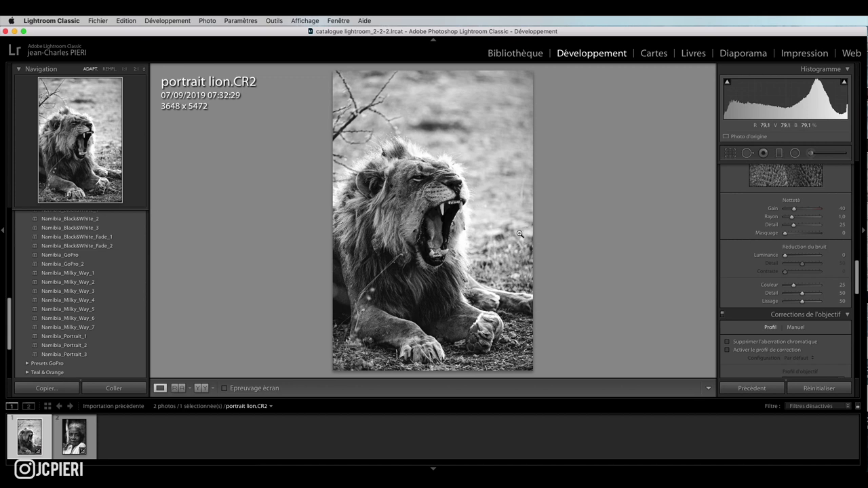
pyautogui.scroll(5, 767, 271)
pyautogui.scroll(5, 760, 271)
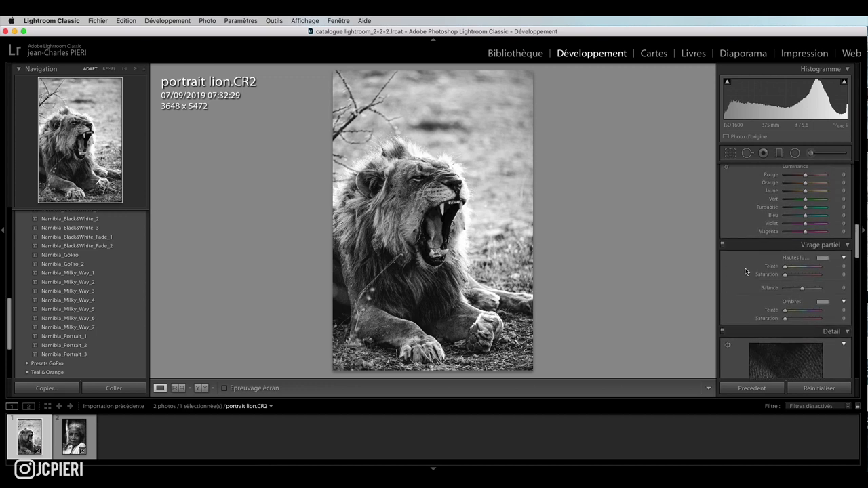
pyautogui.scroll(5, 753, 271)
pyautogui.scroll(5, 742, 270)
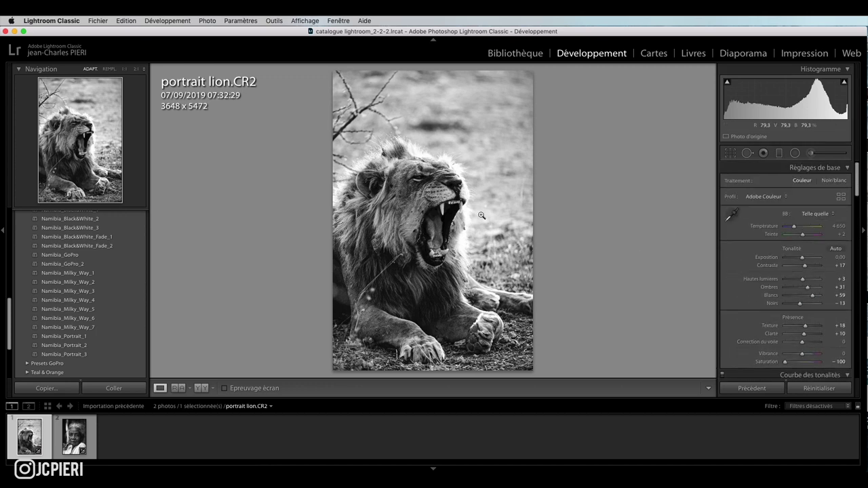
# - Add a darkening graduated filter to the lion photo and rotate it diagonally
pyautogui.click(781, 156)
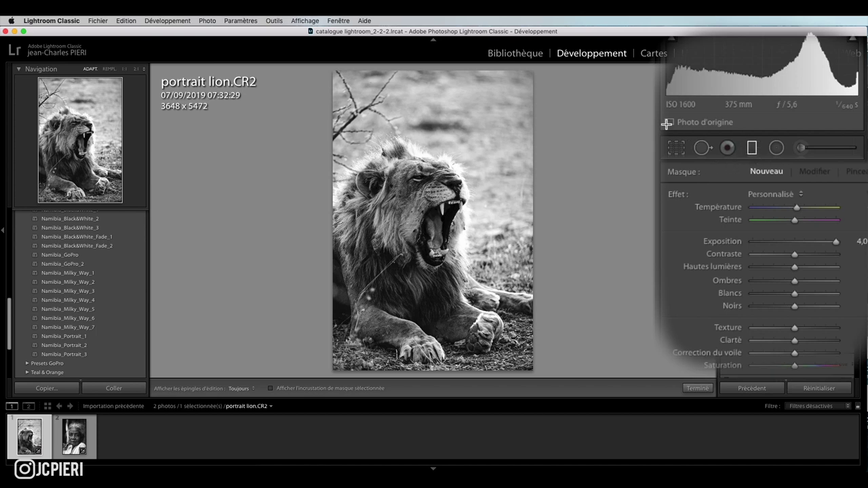
pyautogui.moveTo(432, 69); pyautogui.dragTo(422, 187)
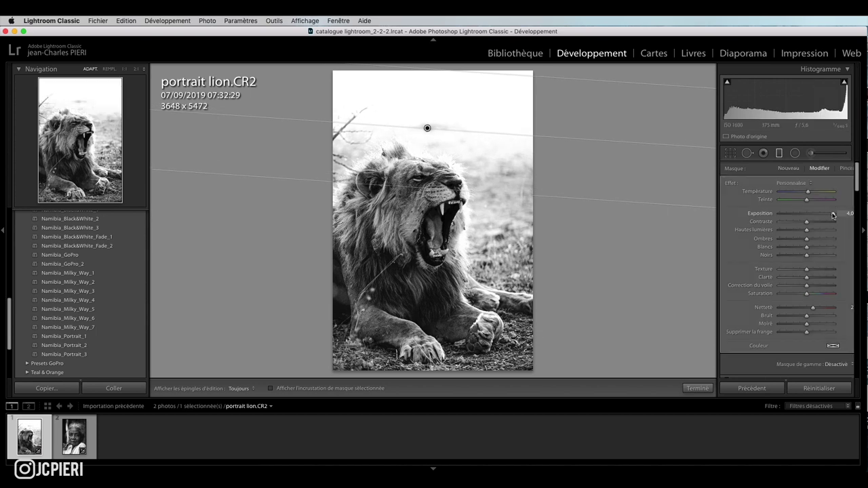
pyautogui.moveTo(833, 215); pyautogui.dragTo(795, 215)
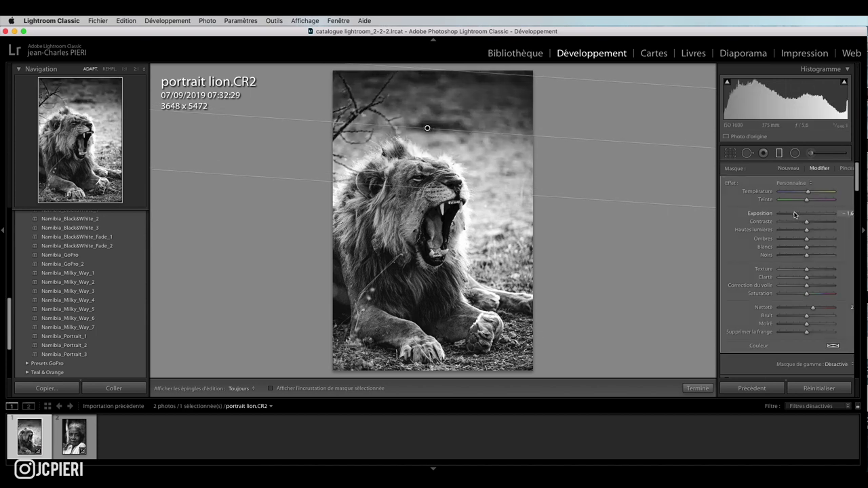
pyautogui.moveTo(435, 75)
pyautogui.mouseDown()
pyautogui.moveTo(435, 92)
pyautogui.moveTo(436, 51)
pyautogui.mouseUp()
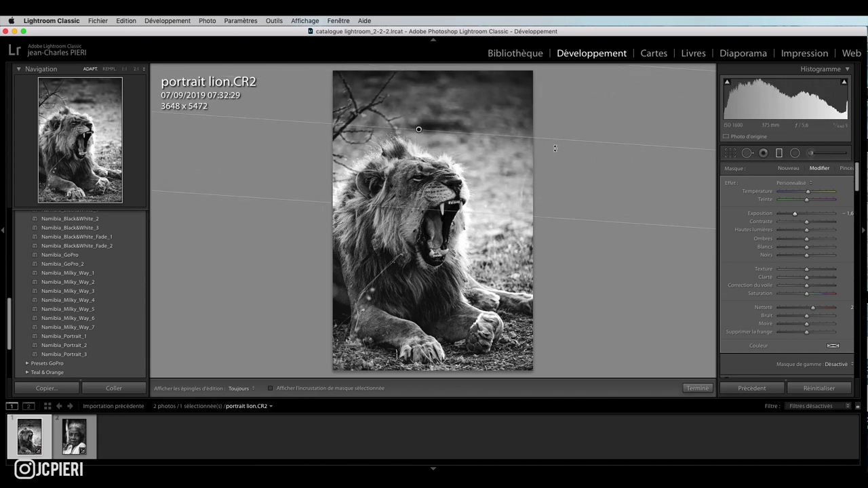
pyautogui.moveTo(558, 139); pyautogui.dragTo(546, 190)
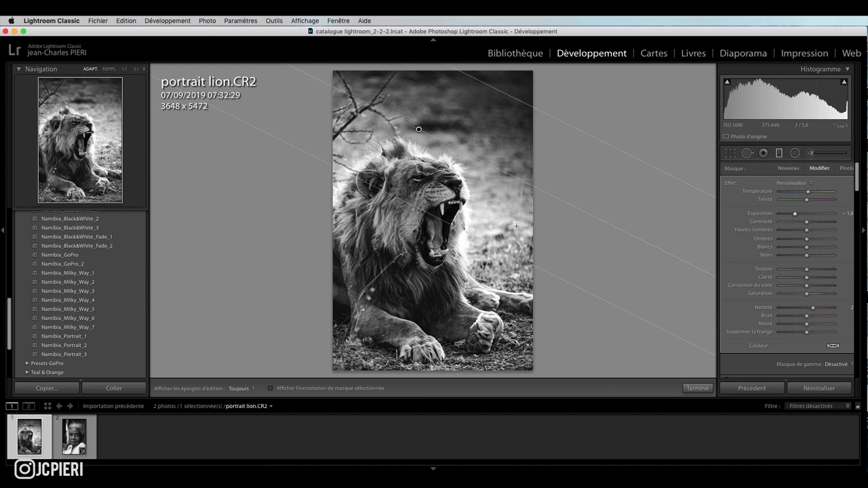
# - Level the gradient along the lion photo's bottom edge, deselect it, and select the Adjustment Brush
pyautogui.moveTo(421, 129)
pyautogui.mouseDown()
pyautogui.moveTo(488, 85)
pyautogui.moveTo(446, 127)
pyautogui.mouseUp()
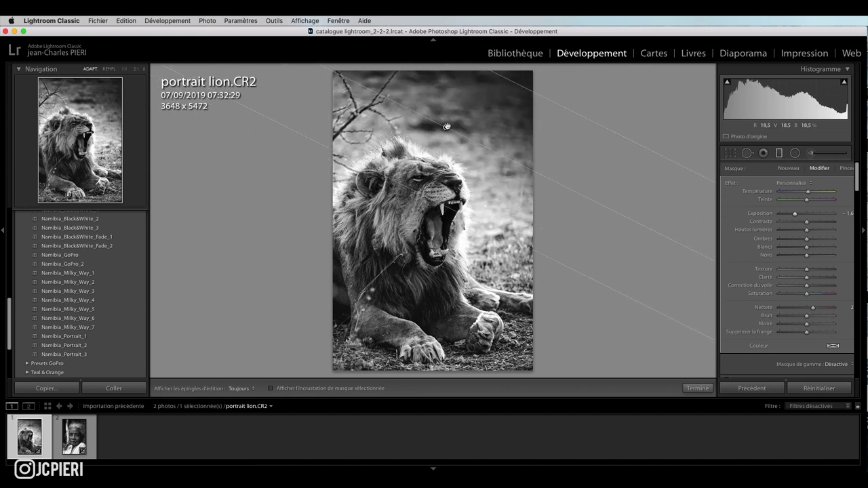
pyautogui.moveTo(528, 163); pyautogui.dragTo(536, 121)
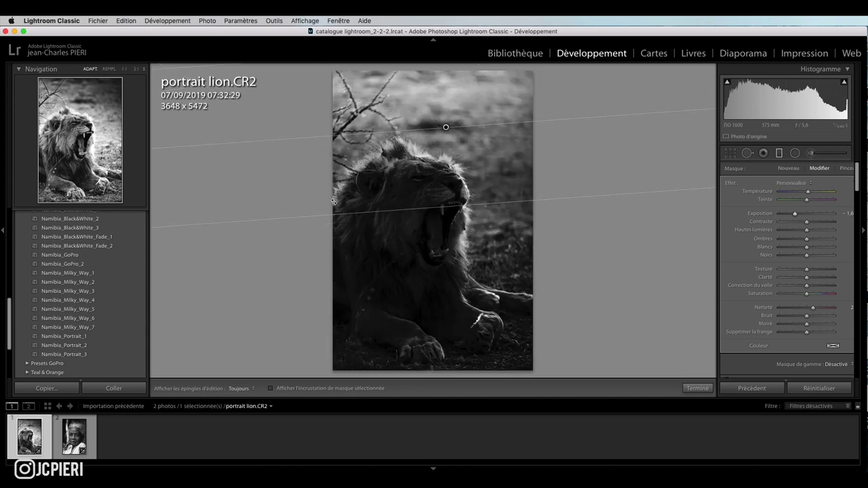
pyautogui.moveTo(446, 127)
pyautogui.mouseDown()
pyautogui.moveTo(441, 364)
pyautogui.moveTo(443, 346)
pyautogui.mouseUp()
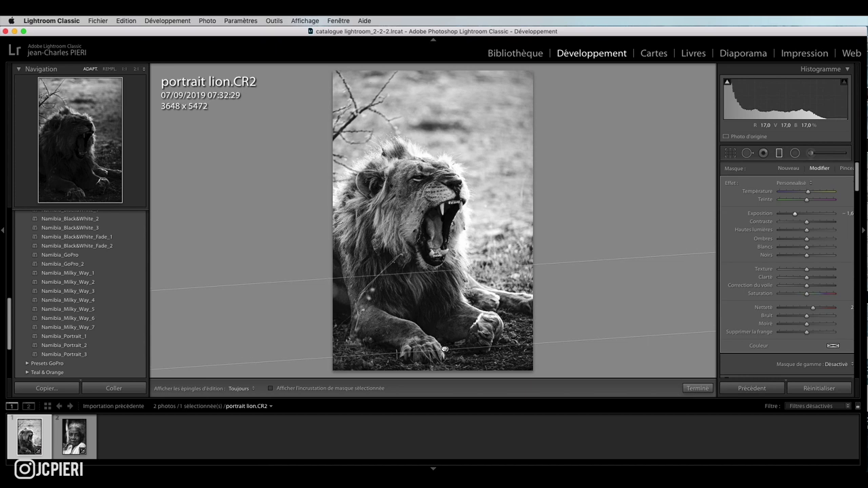
pyautogui.click(443, 346)
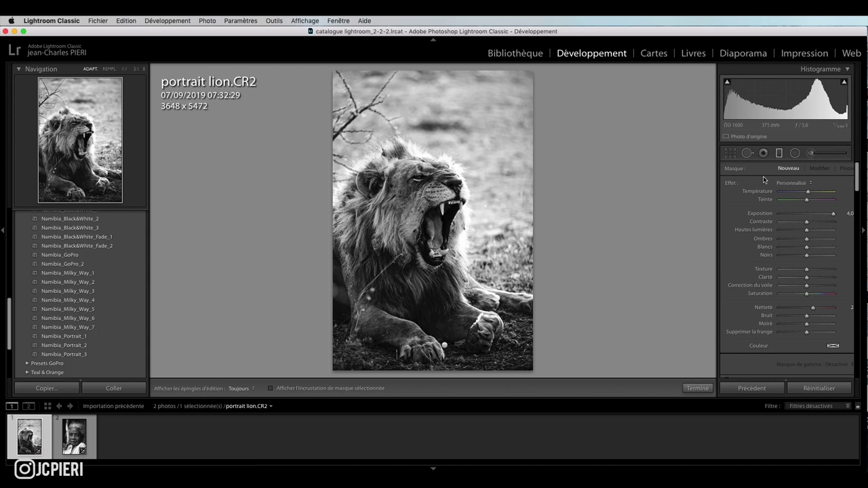
pyautogui.click(812, 154)
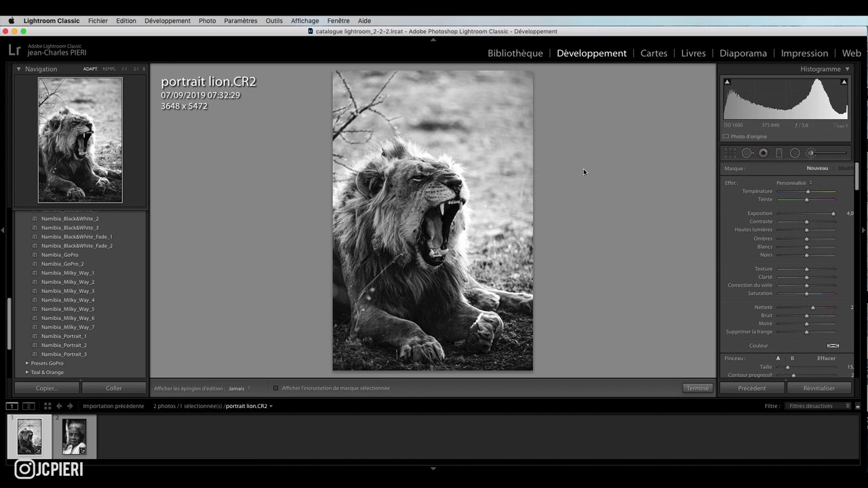
# - Zoom to 1:1 on the lion's eye and paint a small brush mask over it
pyautogui.click(731, 154)
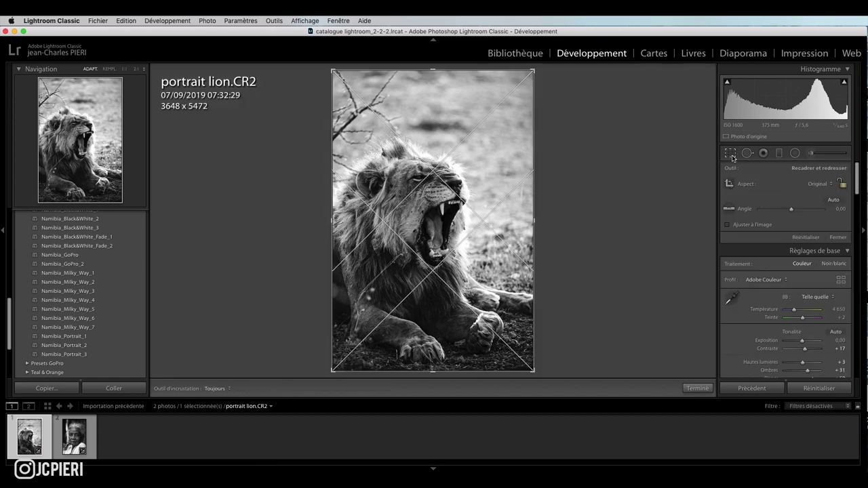
pyautogui.click(408, 196)
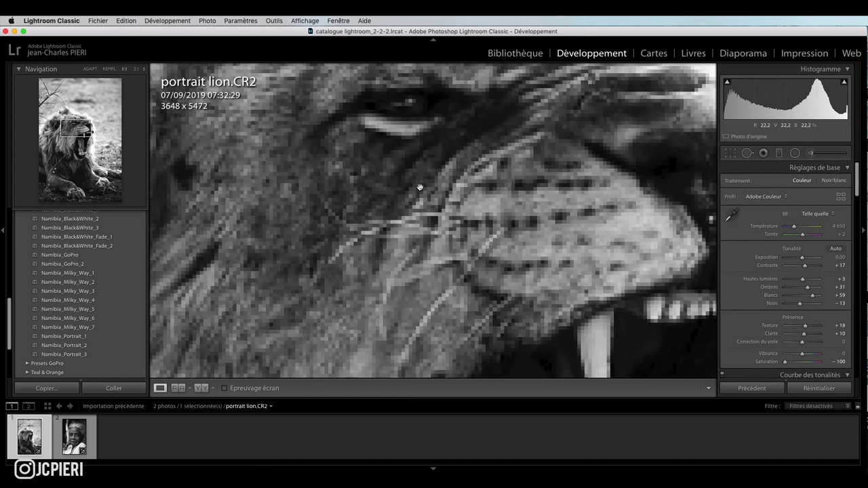
pyautogui.moveTo(403, 116); pyautogui.dragTo(432, 234)
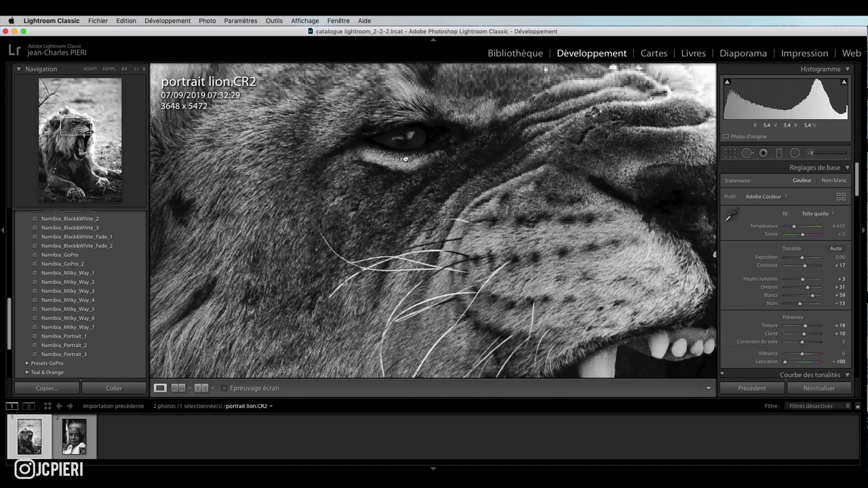
pyautogui.click(813, 154)
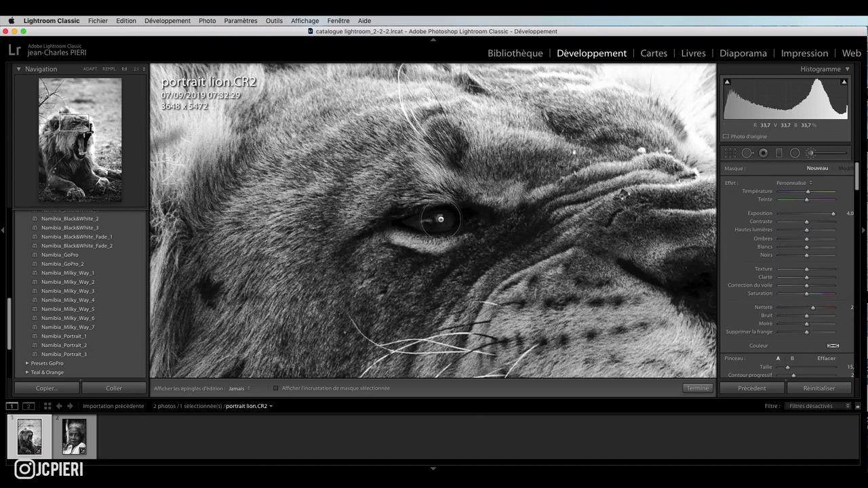
pyautogui.moveTo(788, 369); pyautogui.dragTo(781, 370)
pyautogui.moveTo(433, 220)
pyautogui.mouseDown()
pyautogui.moveTo(448, 214)
pyautogui.moveTo(443, 225)
pyautogui.moveTo(419, 223)
pyautogui.moveTo(449, 219)
pyautogui.mouseUp()
pyautogui.moveTo(781, 369); pyautogui.dragTo(779, 368)
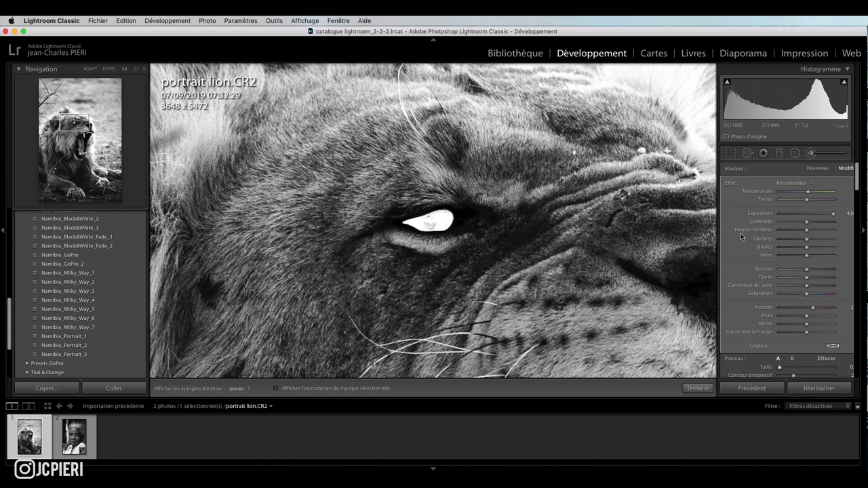
# - Give the eye mask Exposure about +0.6 and Temperature 7
pyautogui.doubleClick(806, 214)
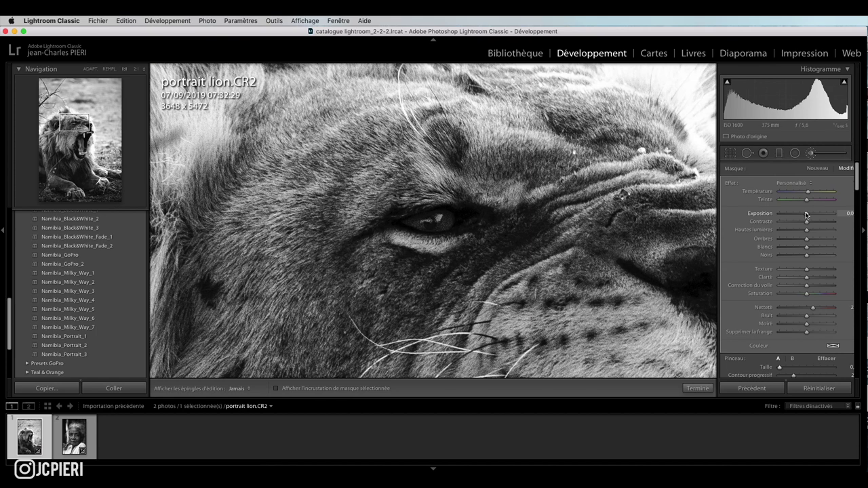
pyautogui.moveTo(808, 214); pyautogui.dragTo(812, 214)
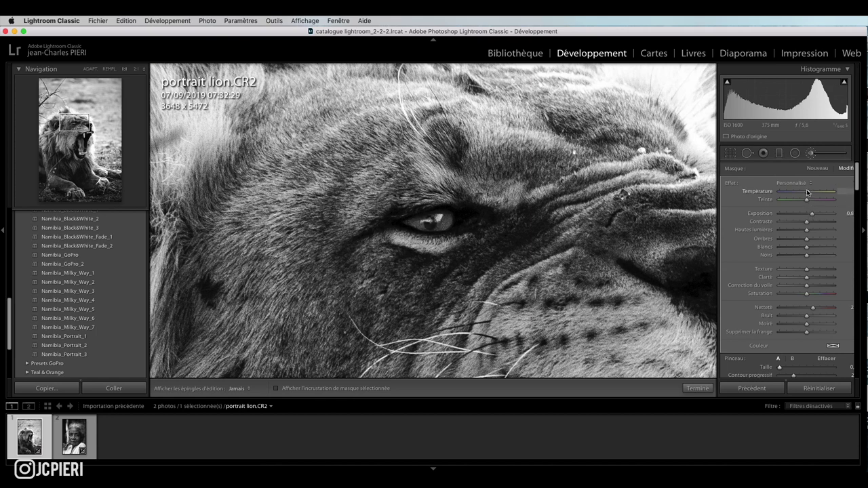
pyautogui.moveTo(795, 195); pyautogui.dragTo(821, 194)
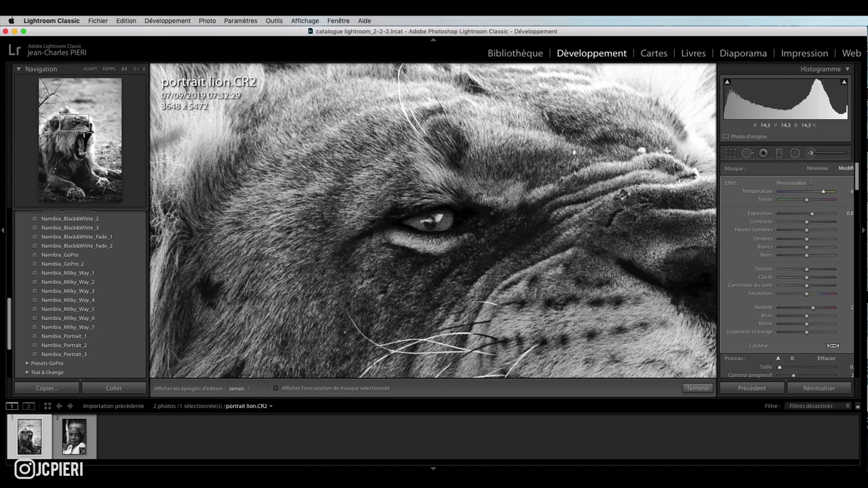
pyautogui.click(733, 153)
# - Hide the crop overlay, fit the whole lion photo, and move to the Madagascar woman portrait
pyautogui.press('z')
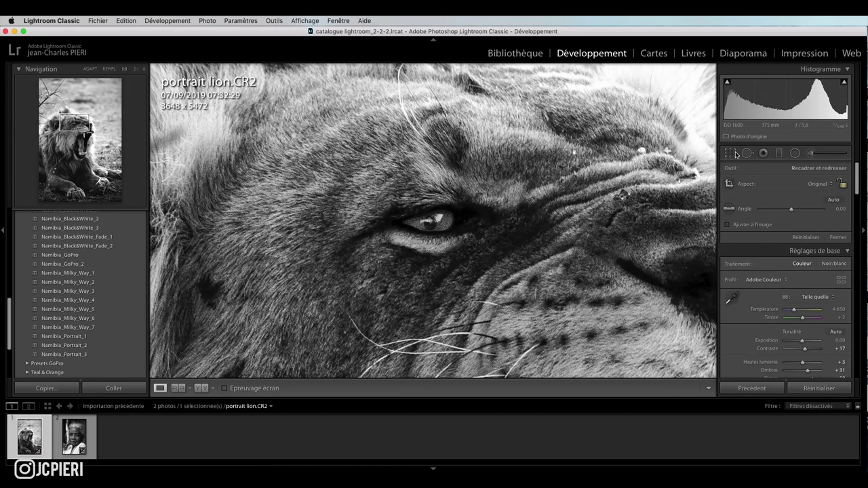
pyautogui.click(495, 222)
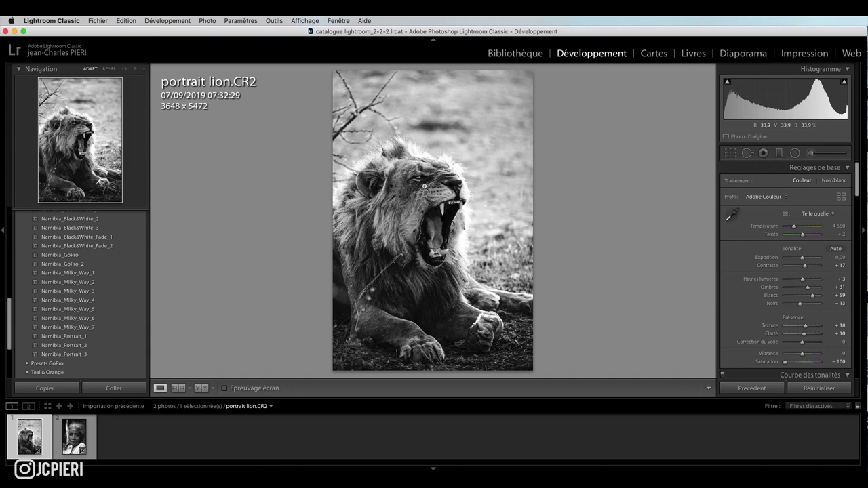
pyautogui.click(421, 180)
pyautogui.press('k')
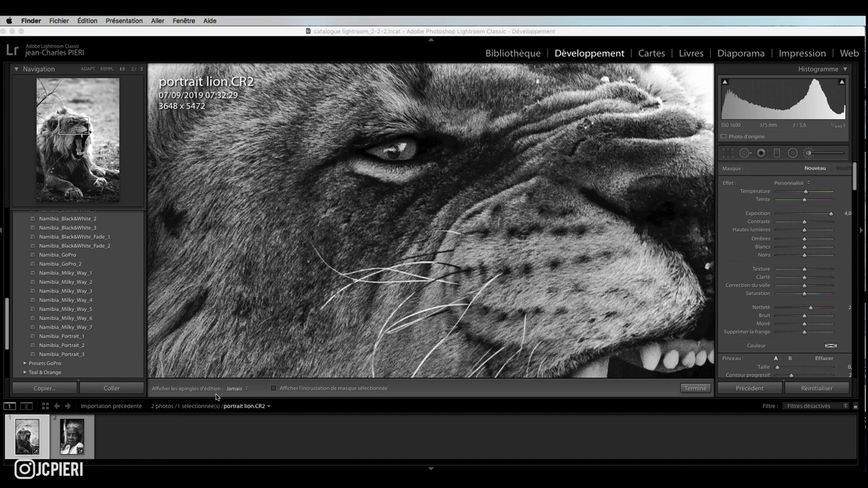
pyautogui.click(728, 153)
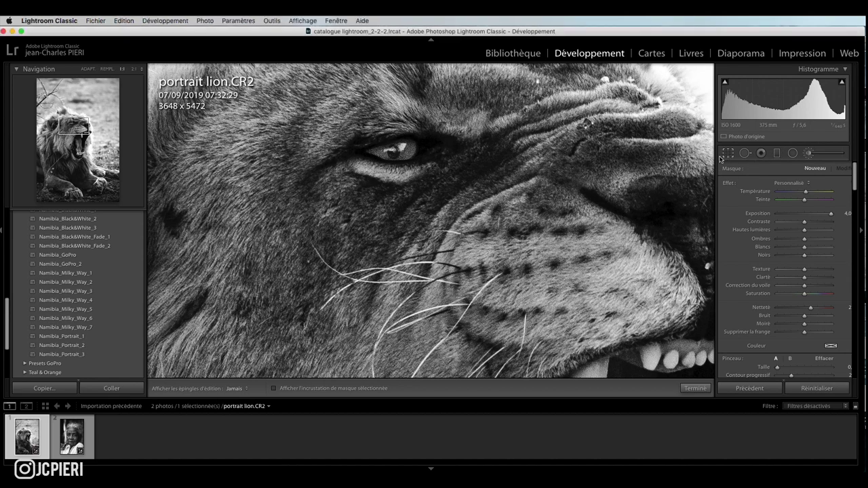
pyautogui.press('r')
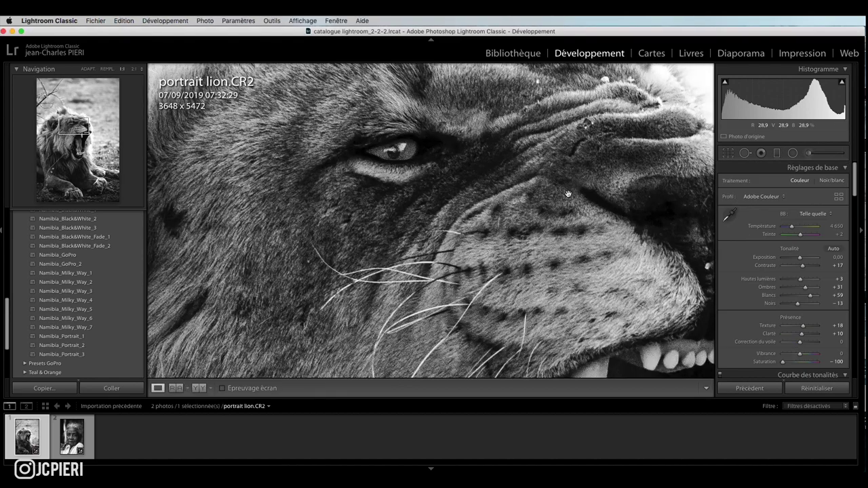
pyautogui.click(566, 195)
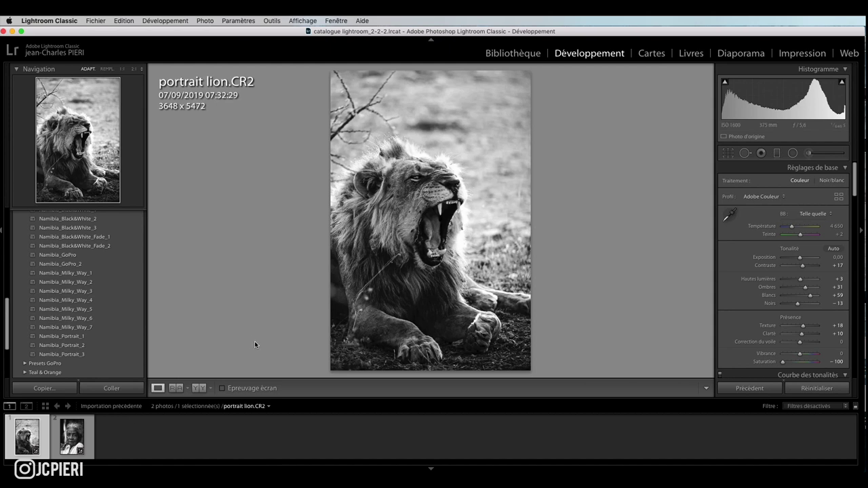
pyautogui.press('Right')
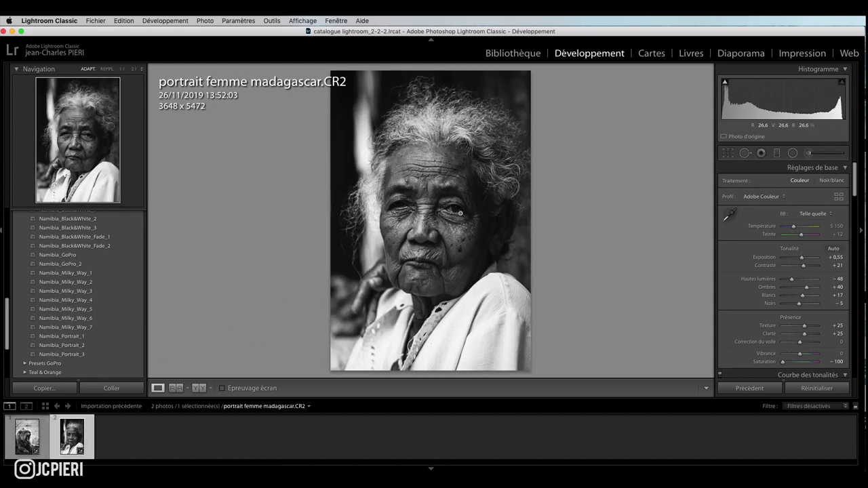
# - Paint a size-7 brush mask over the woman's eye with exposure about 0.9 and added sharpness
pyautogui.click(464, 208)
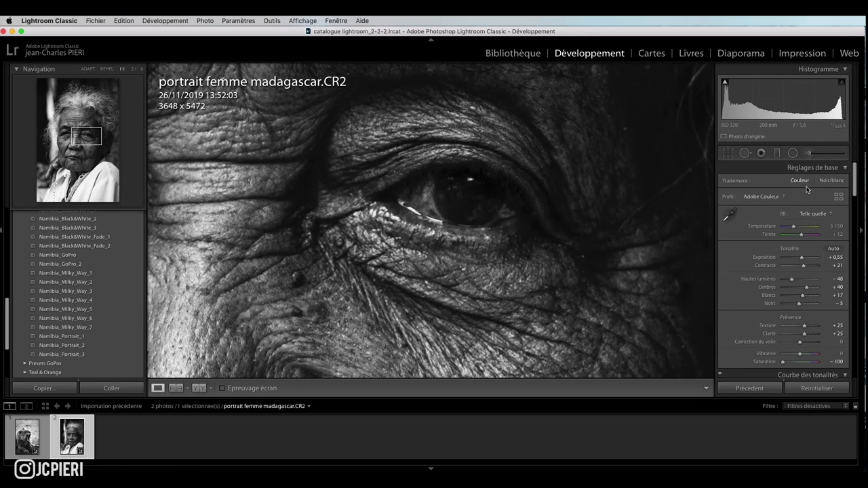
pyautogui.click(810, 153)
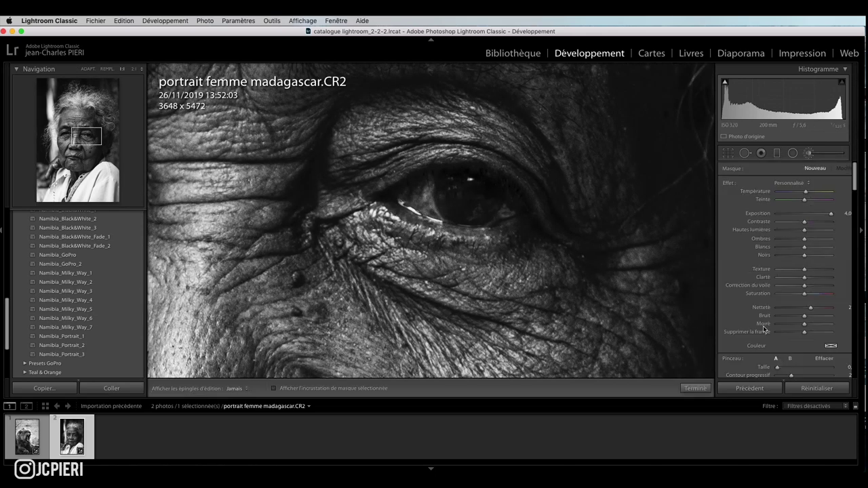
pyautogui.moveTo(784, 367); pyautogui.dragTo(786, 367)
pyautogui.moveTo(431, 197)
pyautogui.mouseDown()
pyautogui.moveTo(431, 180)
pyautogui.moveTo(449, 179)
pyautogui.moveTo(472, 181)
pyautogui.moveTo(505, 206)
pyautogui.moveTo(464, 216)
pyautogui.moveTo(404, 198)
pyautogui.moveTo(487, 203)
pyautogui.moveTo(449, 194)
pyautogui.mouseUp()
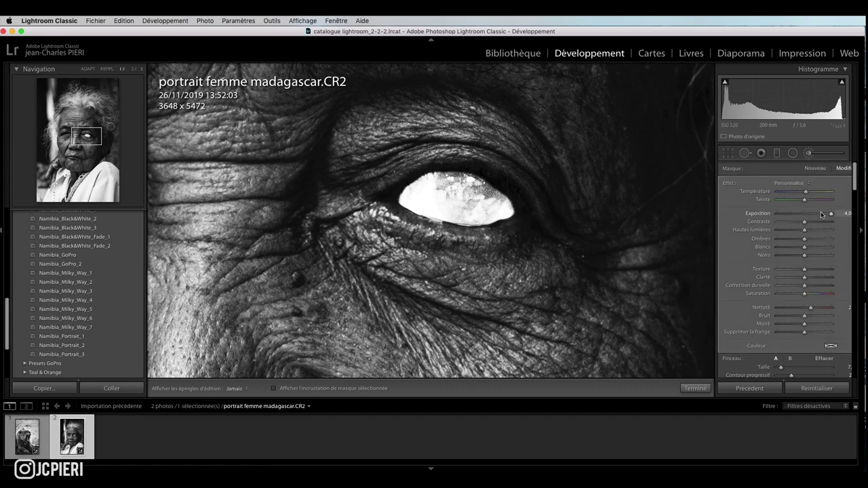
pyautogui.moveTo(831, 214); pyautogui.dragTo(812, 217)
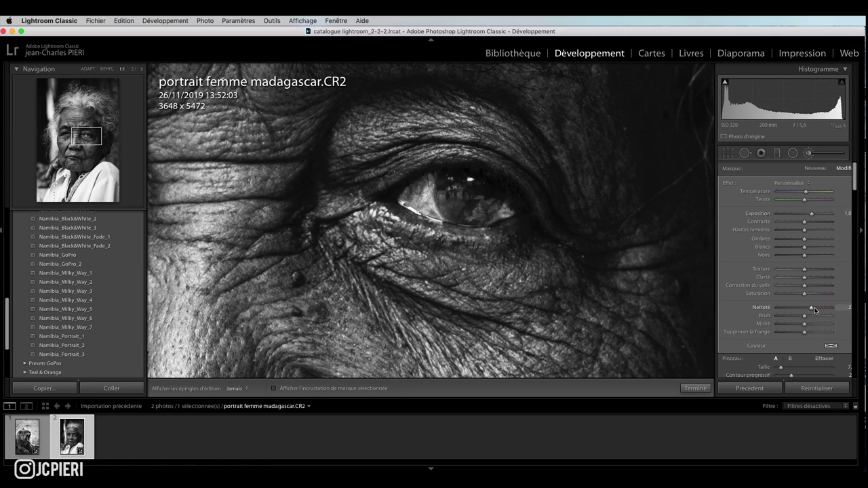
pyautogui.moveTo(827, 310)
pyautogui.mouseDown()
pyautogui.moveTo(807, 312)
pyautogui.moveTo(828, 312)
pyautogui.mouseUp()
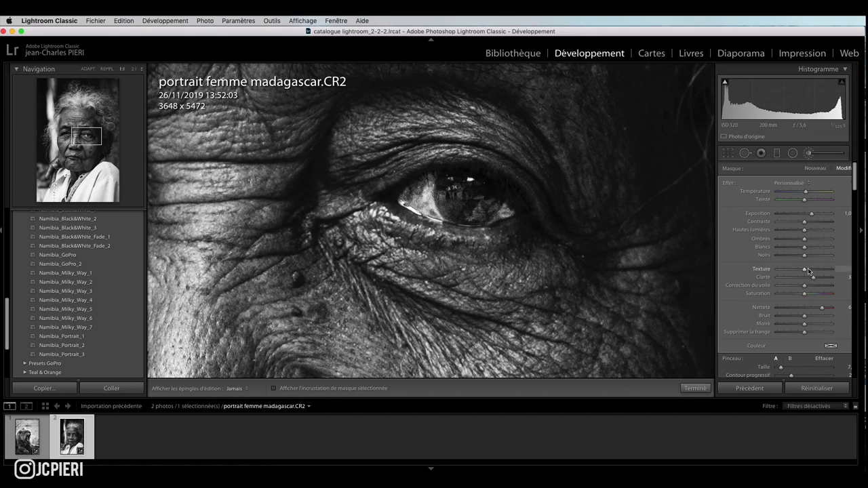
pyautogui.click(725, 155)
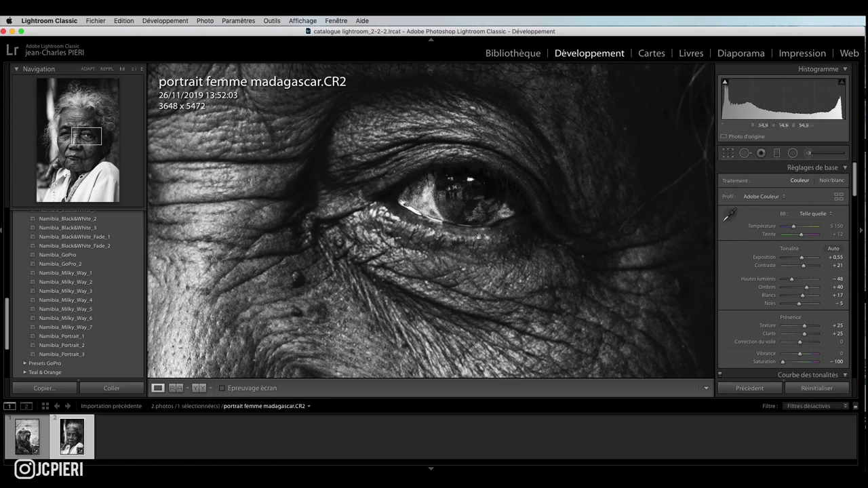
pyautogui.click(452, 235)
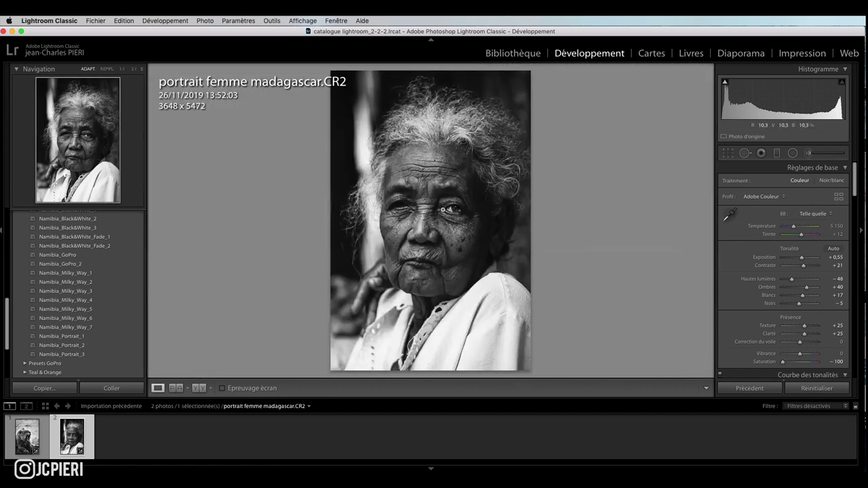